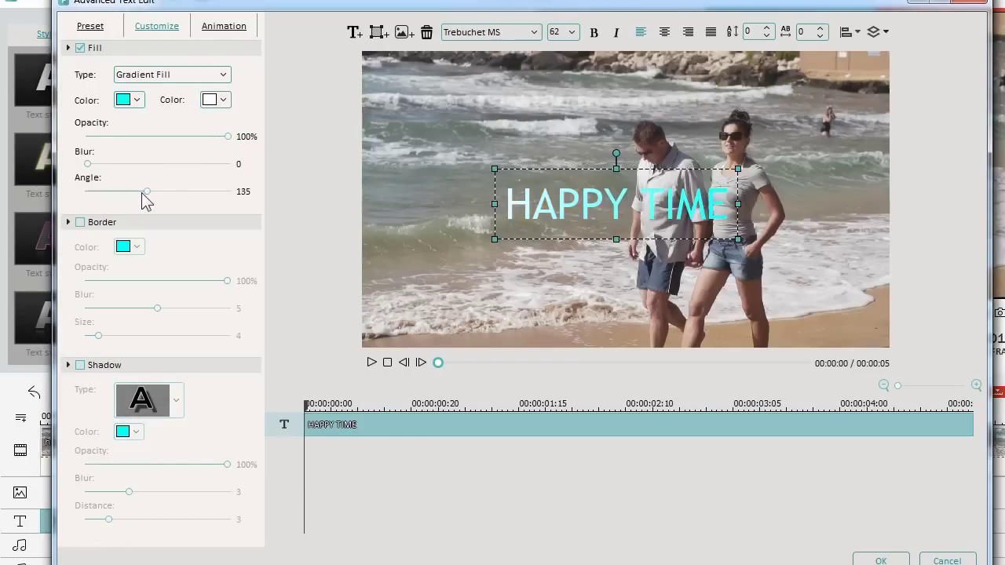
Step: Give the HAPPY TIME title an Image Fill using the Desert picture, then scroll through the fonts
{"action": "left_click", "coordinate": [172, 75]}
{"action": "left_click", "coordinate": [172, 112]}
{"action": "left_click", "coordinate": [128, 100]}
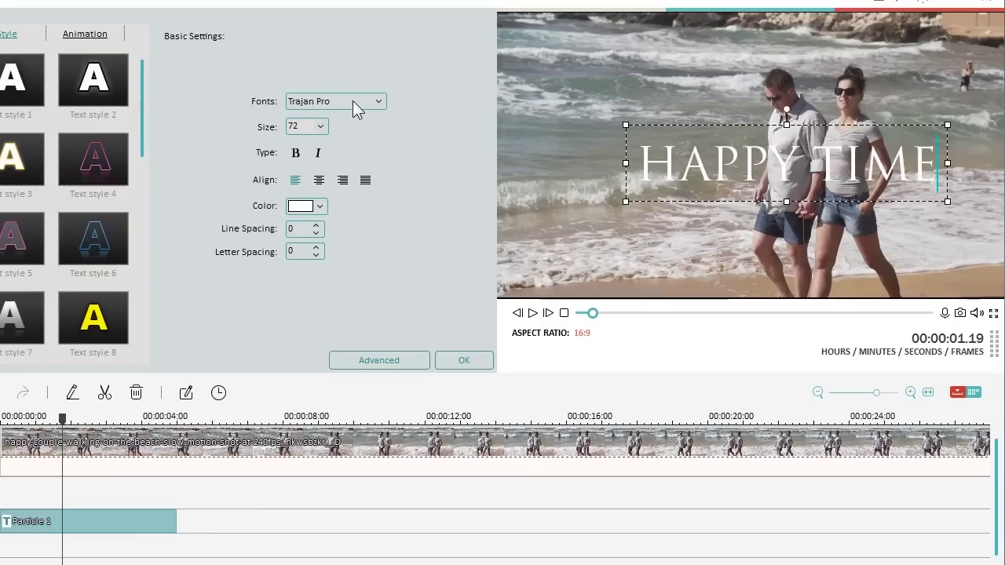
{"action": "scroll", "coordinate": [353, 100], "scroll_direction": "down", "scroll_amount": 3}
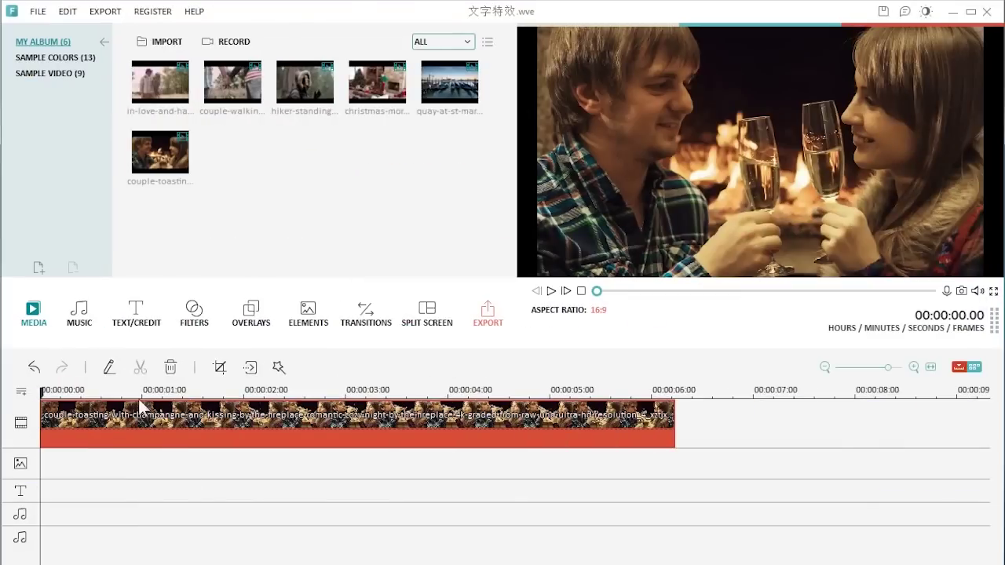
Step: Drop the Particle 10 opener title at the start of the text track and preview it
{"action": "left_click", "coordinate": [138, 318]}
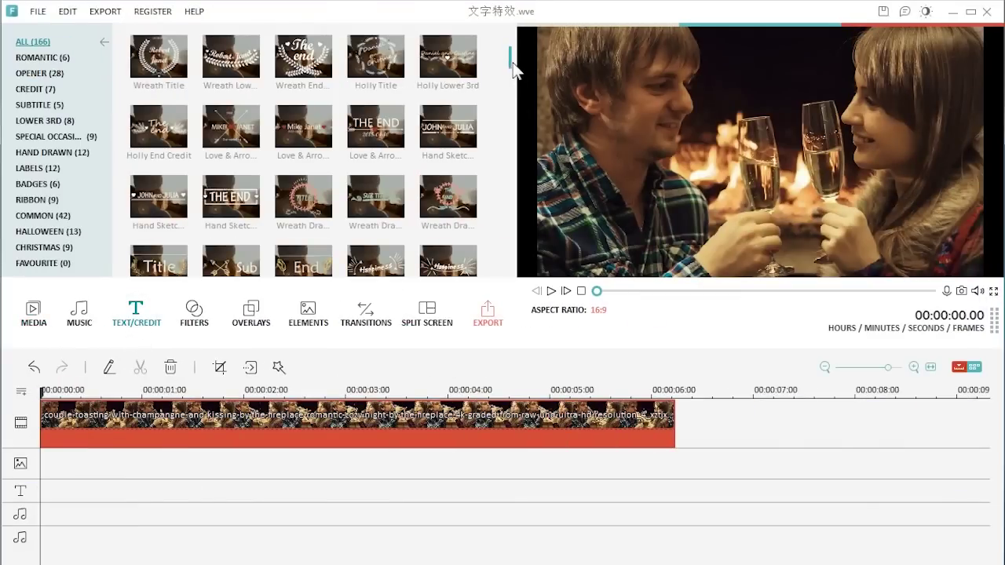
{"action": "left_click_drag", "start_coordinate": [511, 69], "coordinate": [511, 89]}
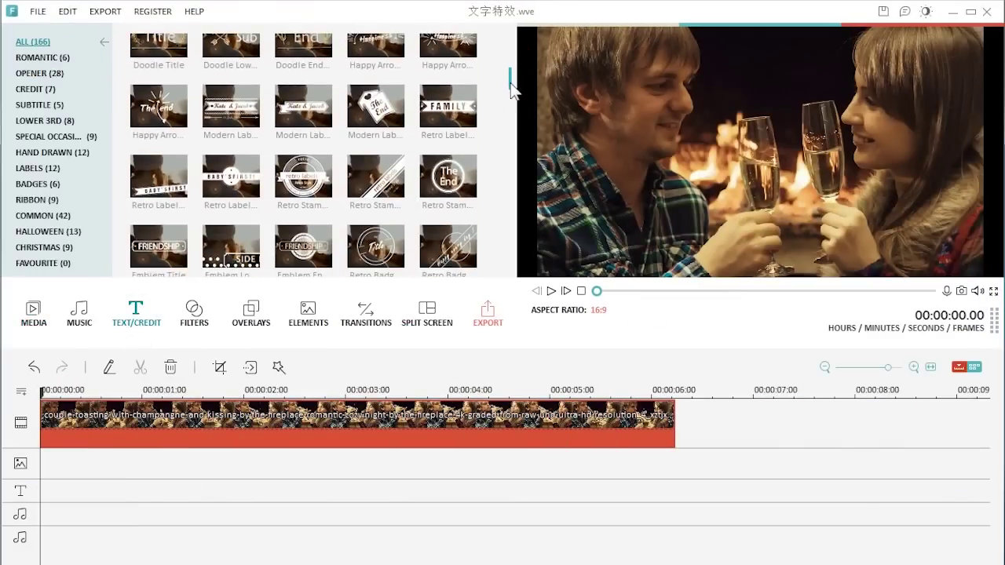
{"action": "left_click", "coordinate": [35, 76]}
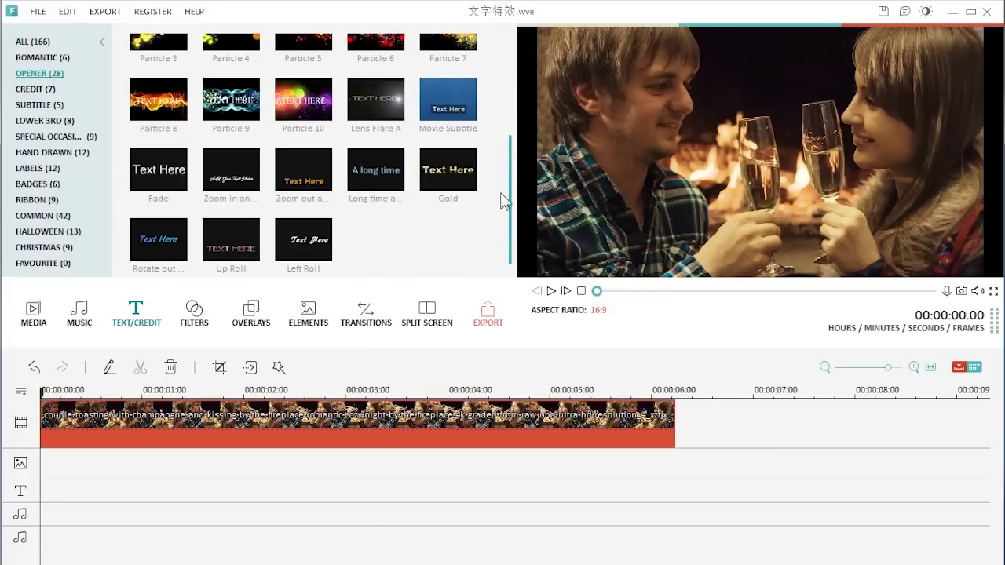
{"action": "left_click_drag", "start_coordinate": [511, 203], "coordinate": [514, 140]}
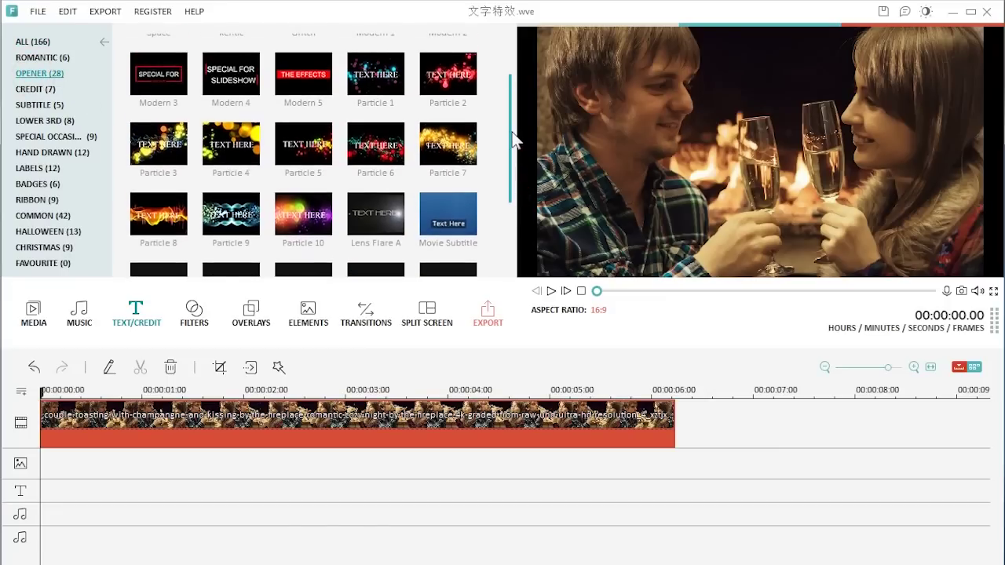
{"action": "left_click_drag", "start_coordinate": [288, 247], "coordinate": [43, 486]}
{"action": "key", "text": "space"}
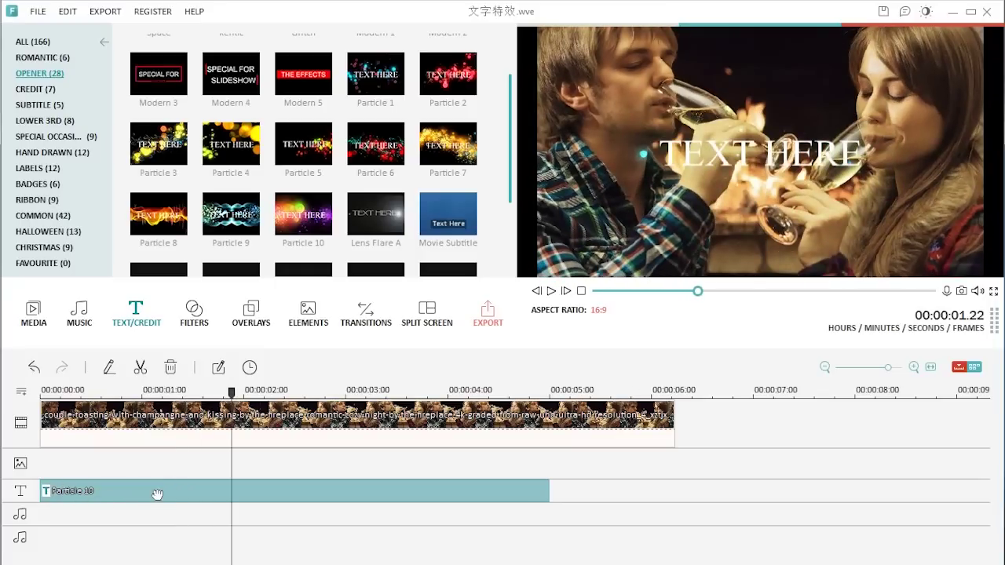
Step: Replace the title's TEXT HERE placeholder with 'Romantic Love'
{"action": "double_click", "coordinate": [157, 494]}
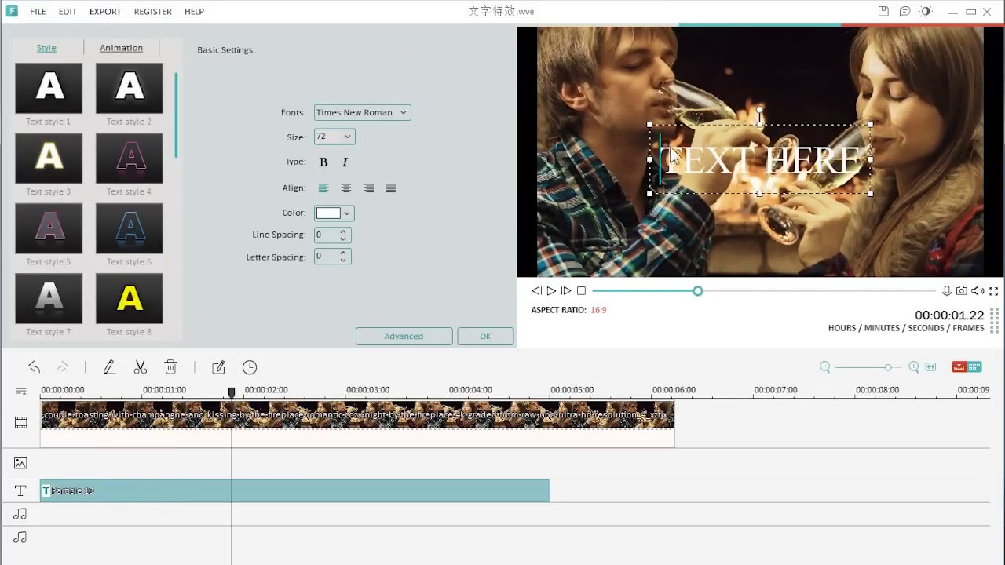
{"action": "left_click_drag", "start_coordinate": [672, 157], "coordinate": [862, 161]}
{"action": "key", "text": "BackSpace"}
{"action": "type", "text": "Romantic"}
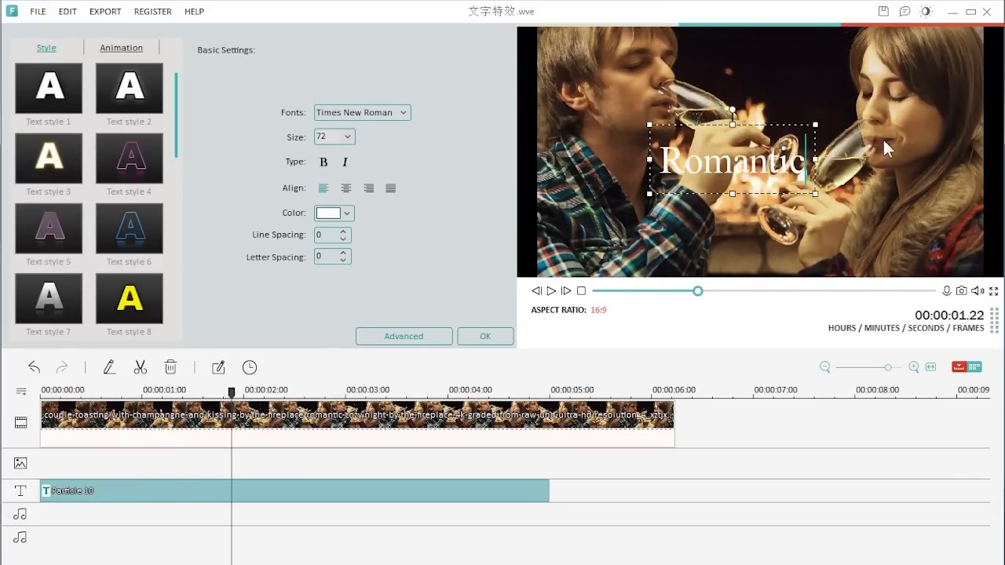
{"action": "type", "text": " Love"}
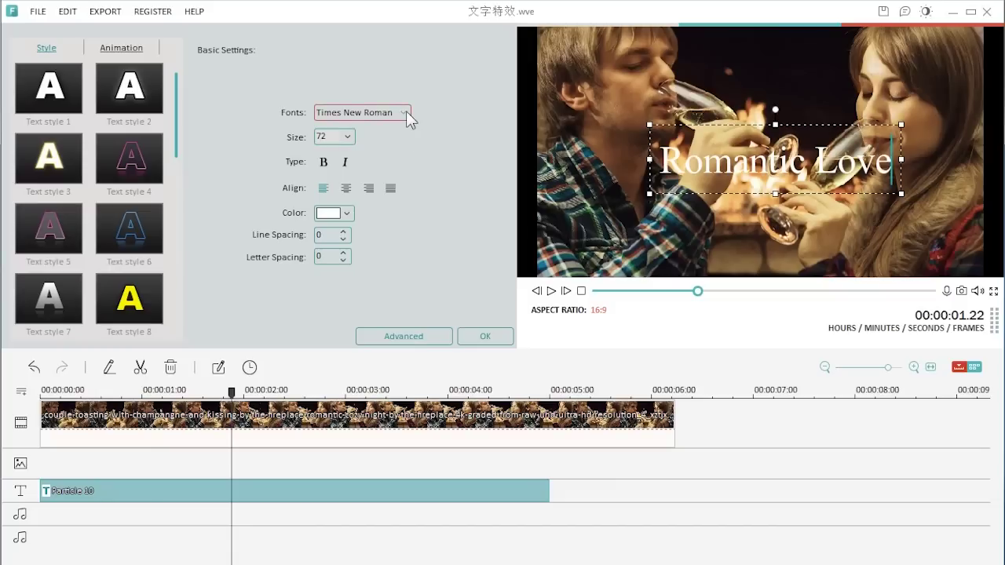
Step: Set Romantic Love to HanWangGSolid06c, size 44, italic
{"action": "left_click", "coordinate": [406, 111]}
{"action": "scroll", "coordinate": [361, 157], "scroll_direction": "down", "scroll_amount": 5}
{"action": "left_click", "coordinate": [361, 169]}
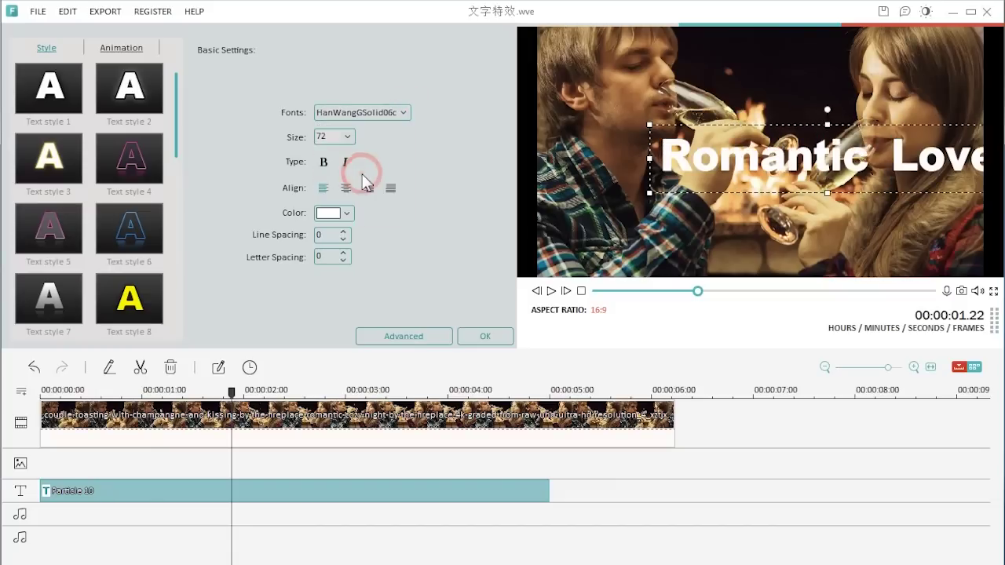
{"action": "left_click", "coordinate": [348, 136]}
{"action": "left_click", "coordinate": [329, 165]}
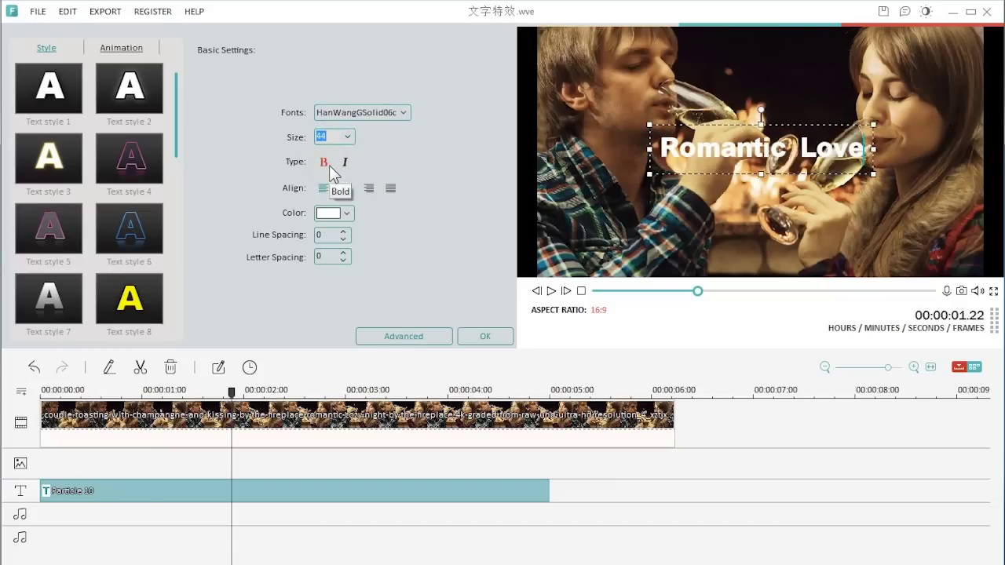
{"action": "left_click", "coordinate": [345, 163]}
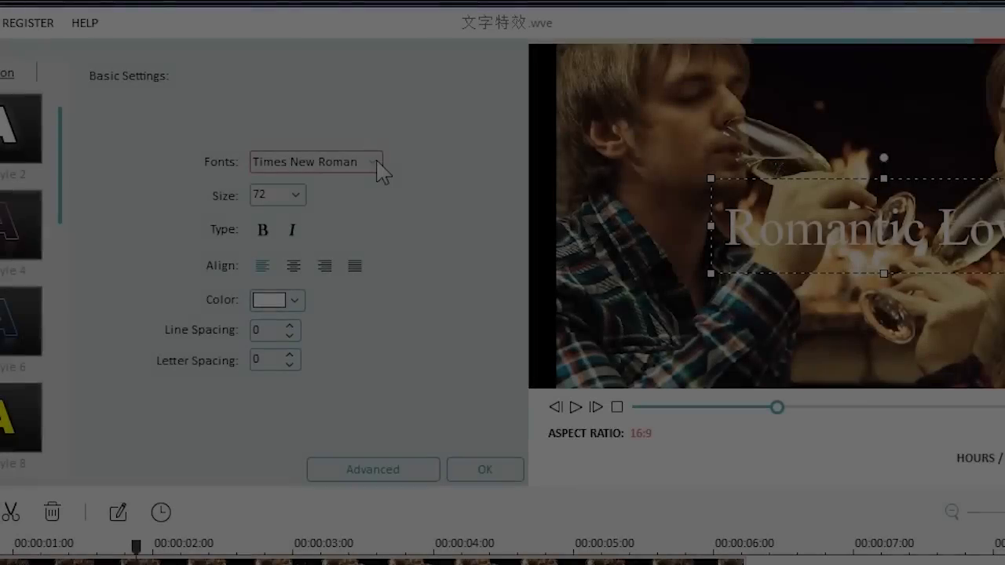
Step: Browse the font list down to Haettenschweiler
{"action": "left_click", "coordinate": [405, 114]}
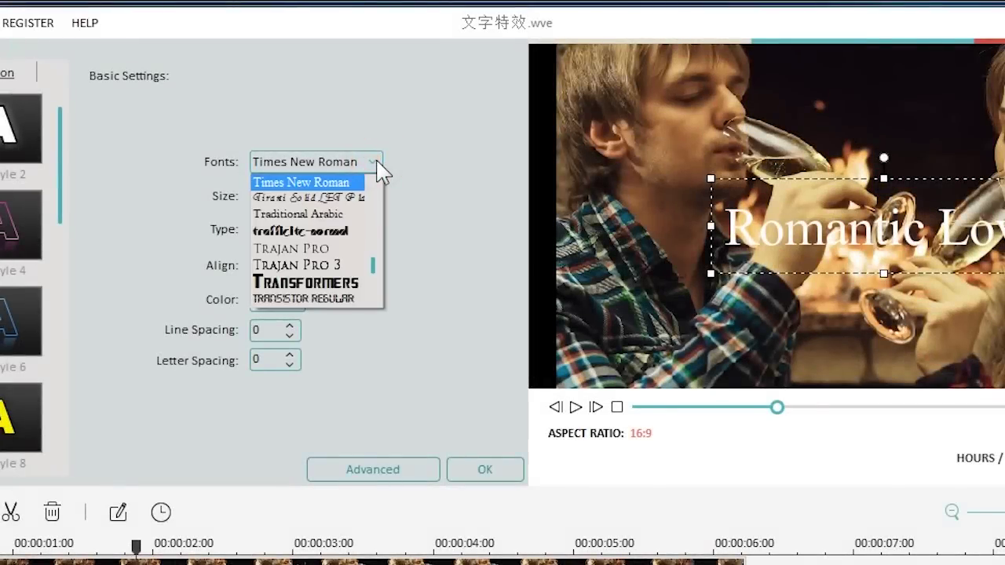
{"action": "key", "text": "h"}
{"action": "scroll", "coordinate": [357, 211], "scroll_direction": "down", "scroll_amount": 1}
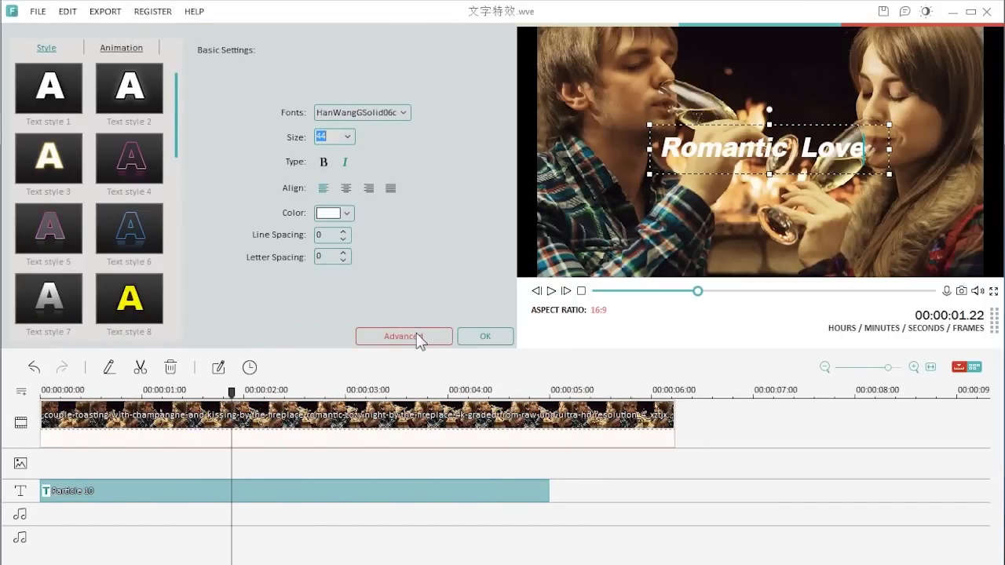
Step: Turn on an orange border of size 3 around the title letters
{"action": "left_click", "coordinate": [417, 335]}
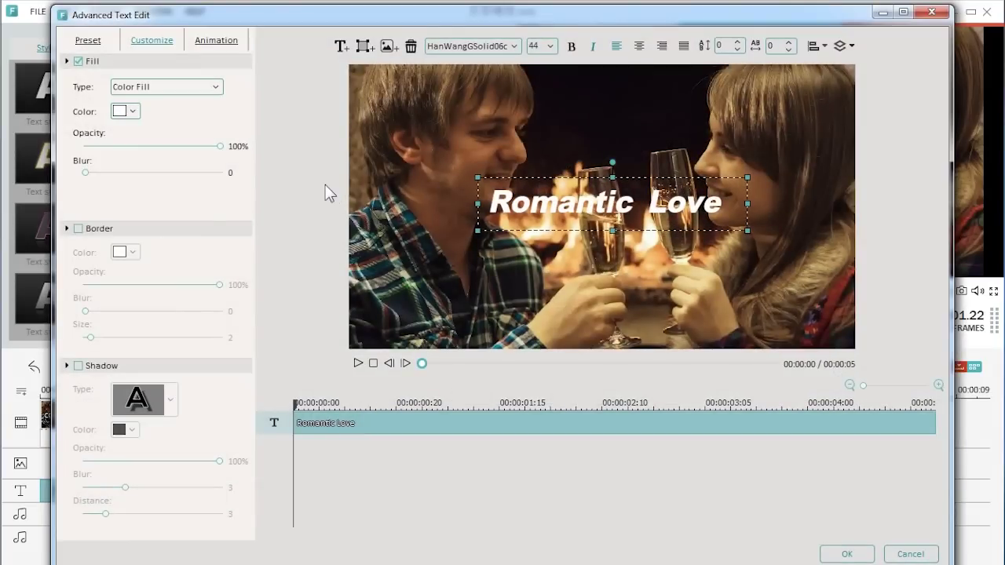
{"action": "left_click", "coordinate": [79, 229]}
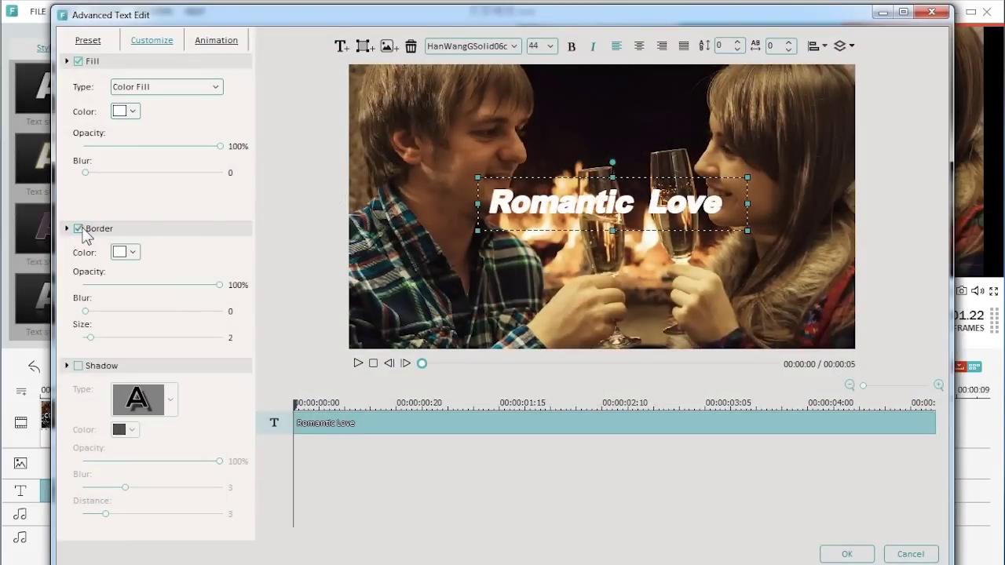
{"action": "left_click", "coordinate": [131, 253]}
{"action": "left_click", "coordinate": [130, 293]}
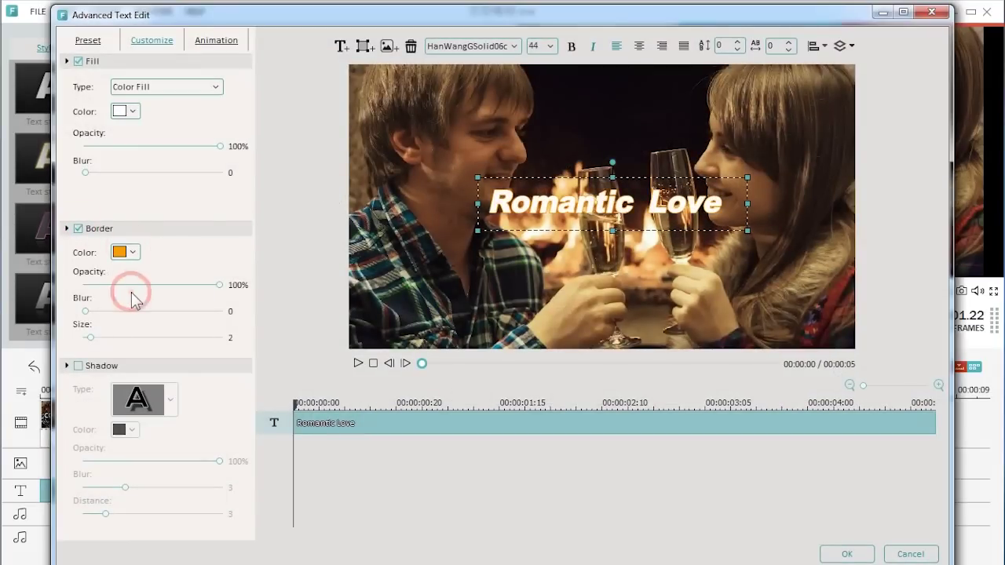
{"action": "left_click_drag", "start_coordinate": [91, 338], "coordinate": [95, 339]}
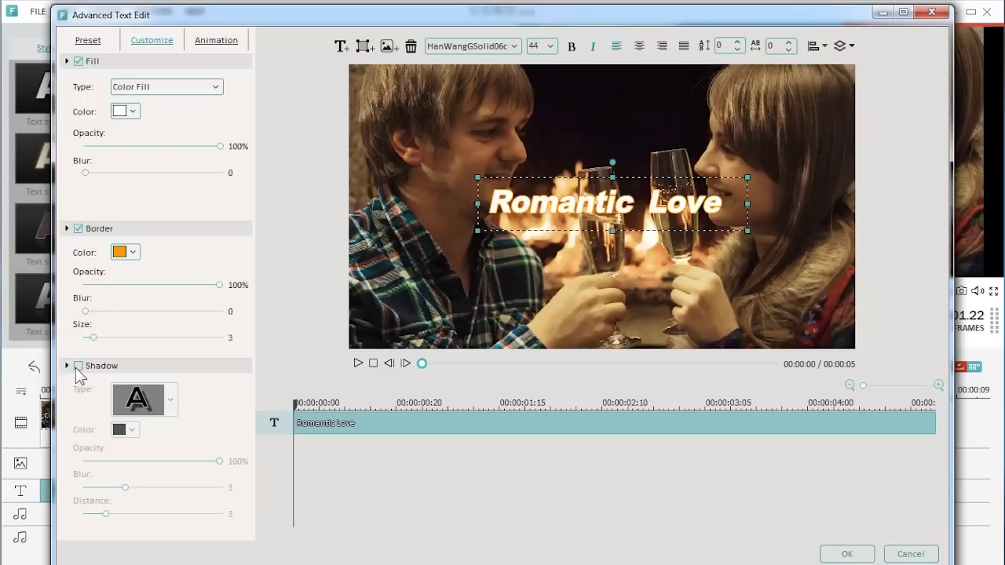
Step: Add a black drop shadow to the title with blur 2
{"action": "left_click", "coordinate": [77, 366]}
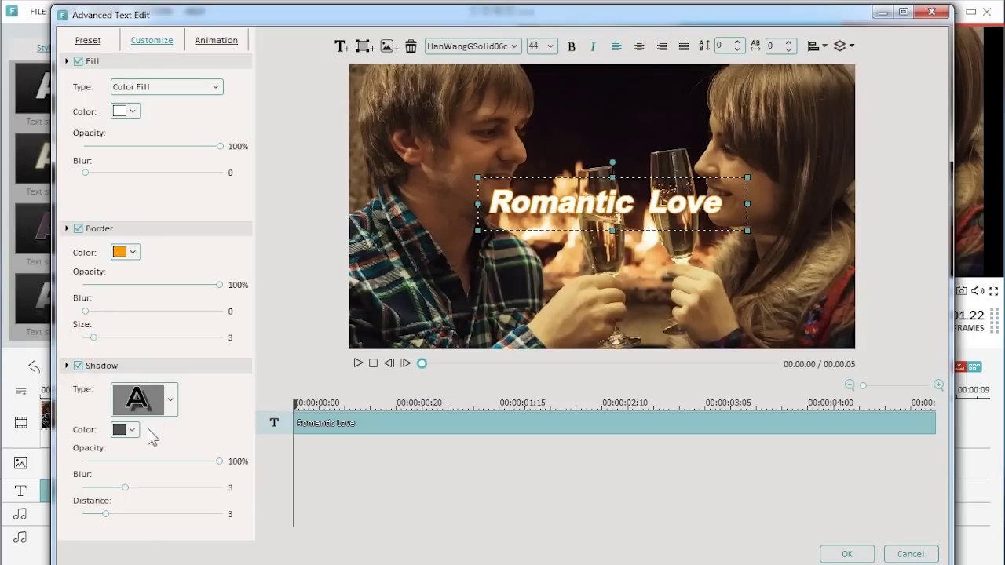
{"action": "left_click", "coordinate": [129, 430]}
{"action": "left_click", "coordinate": [119, 446]}
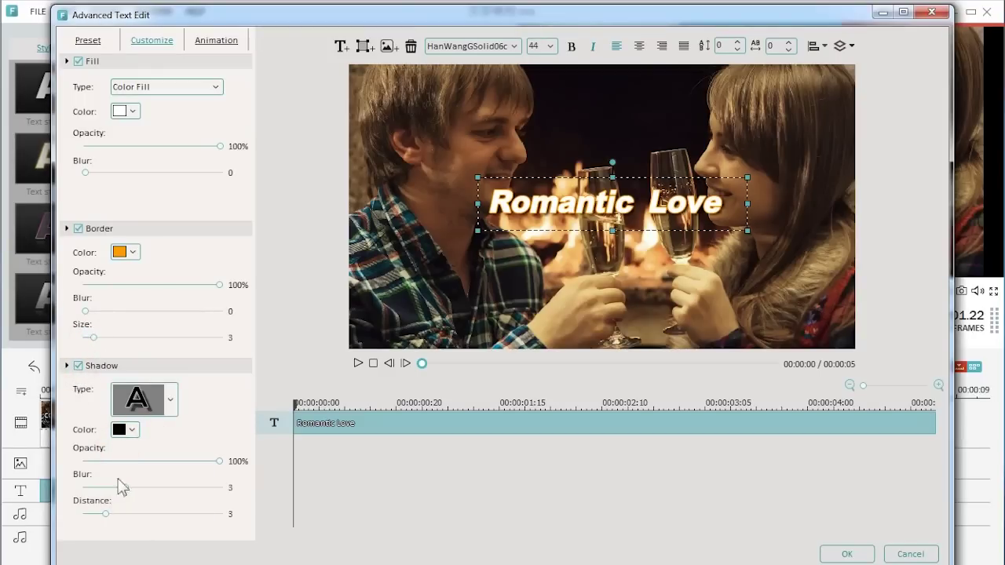
{"action": "left_click_drag", "start_coordinate": [119, 487], "coordinate": [114, 488]}
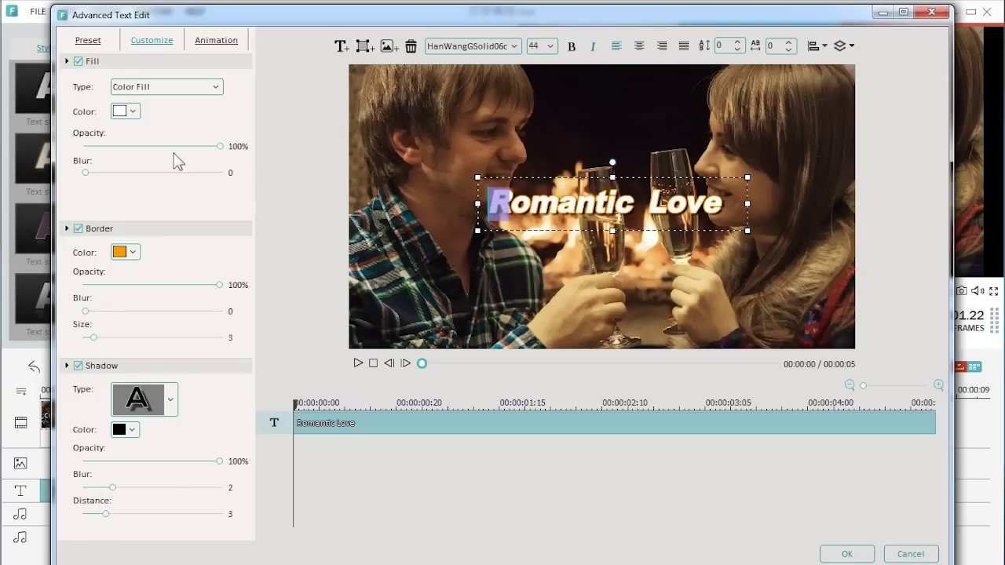
Step: Colour the capital R and L orange with white outlines
{"action": "left_click", "coordinate": [133, 111]}
{"action": "left_click", "coordinate": [131, 151]}
{"action": "left_click", "coordinate": [133, 252]}
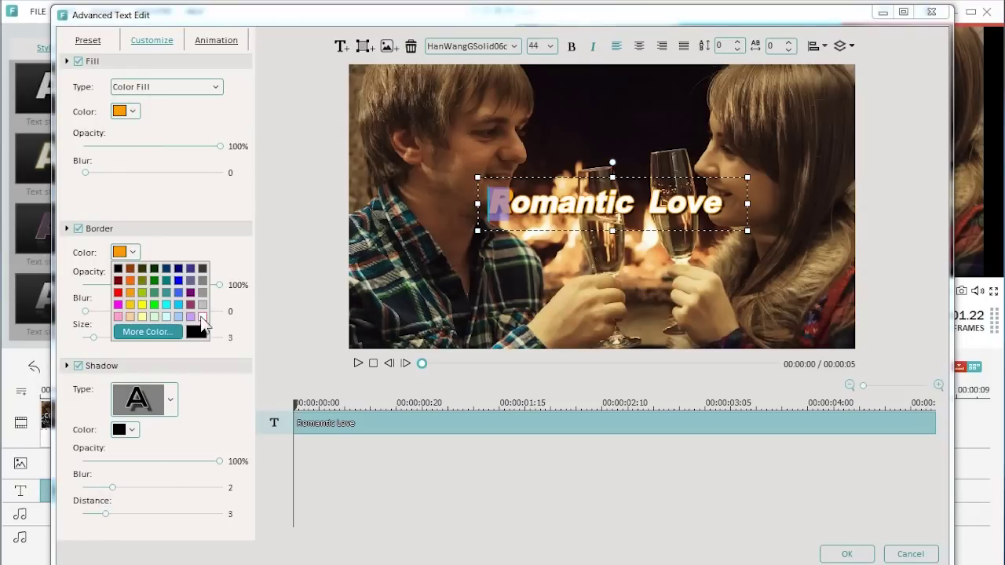
{"action": "left_click", "coordinate": [203, 316]}
{"action": "left_click", "coordinate": [133, 111]}
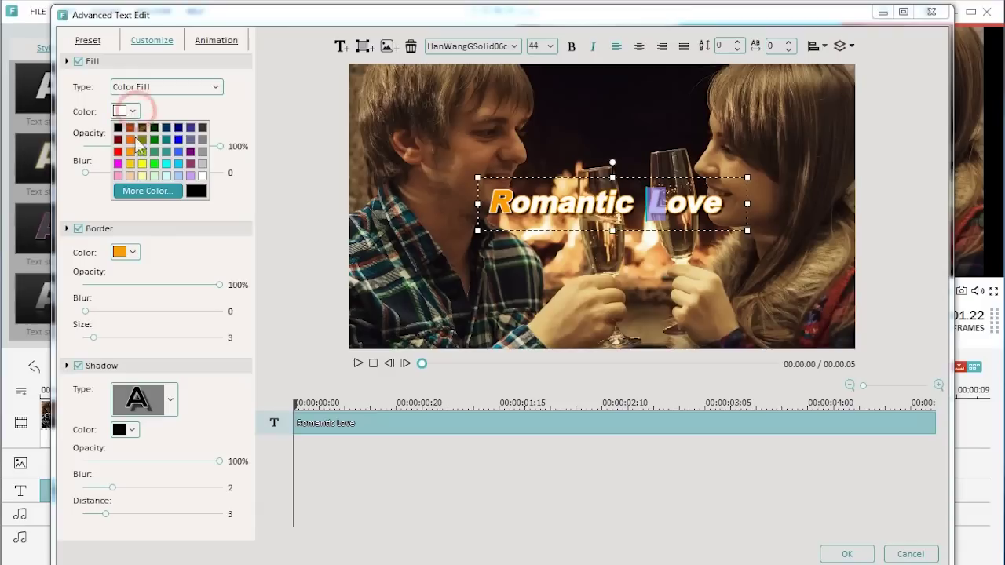
{"action": "left_click", "coordinate": [130, 153]}
{"action": "left_click", "coordinate": [135, 251]}
{"action": "left_click", "coordinate": [203, 316]}
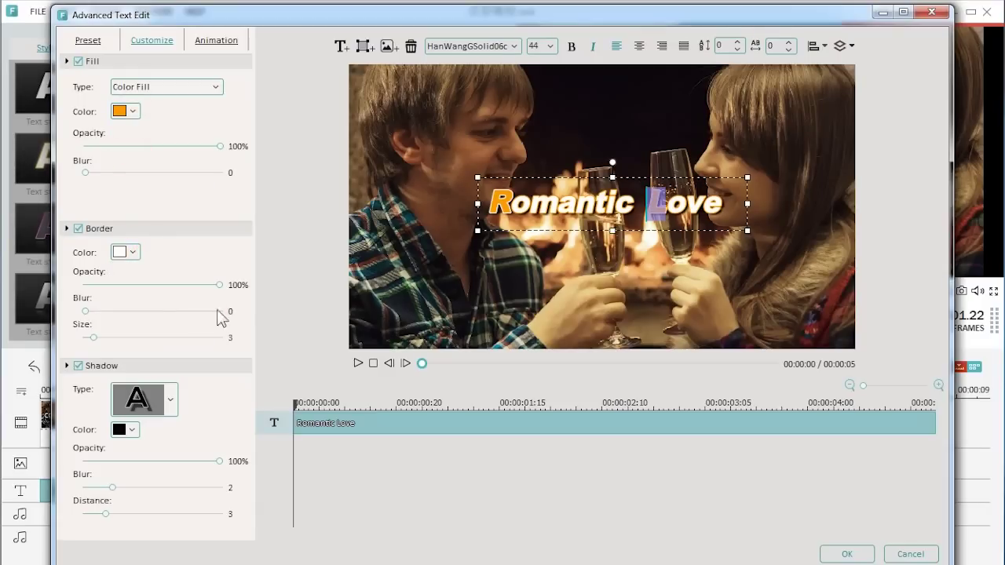
{"action": "left_click", "coordinate": [595, 205]}
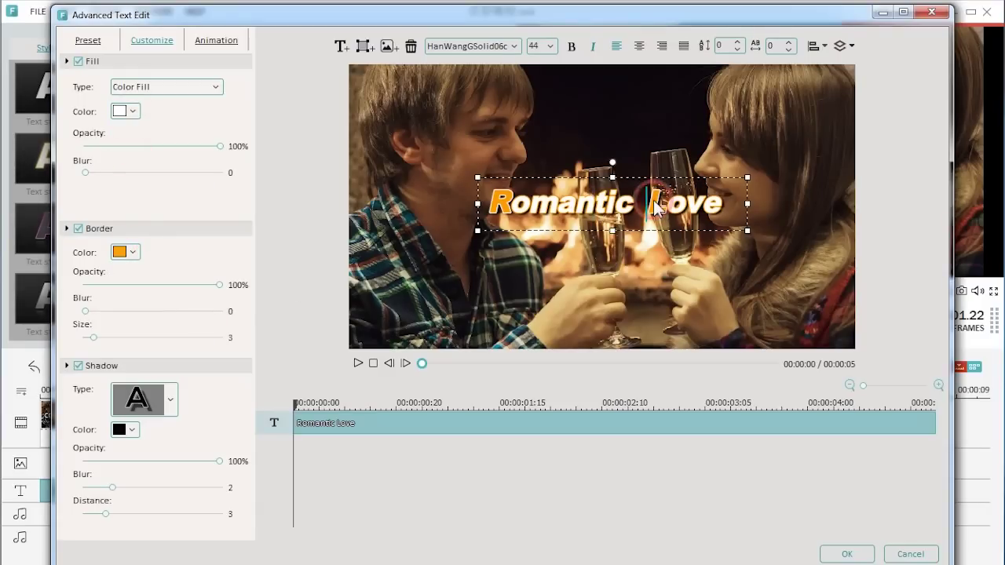
{"action": "left_click", "coordinate": [217, 39]}
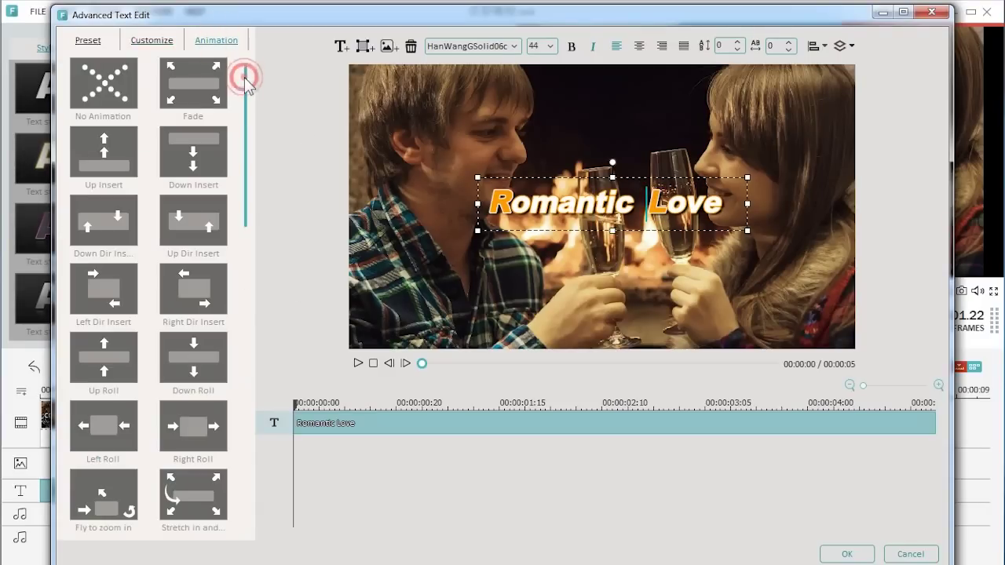
Step: Apply the Left Dir Insert animation to Romantic Love and play it back once
{"action": "mouse_move", "coordinate": [100, 234]}
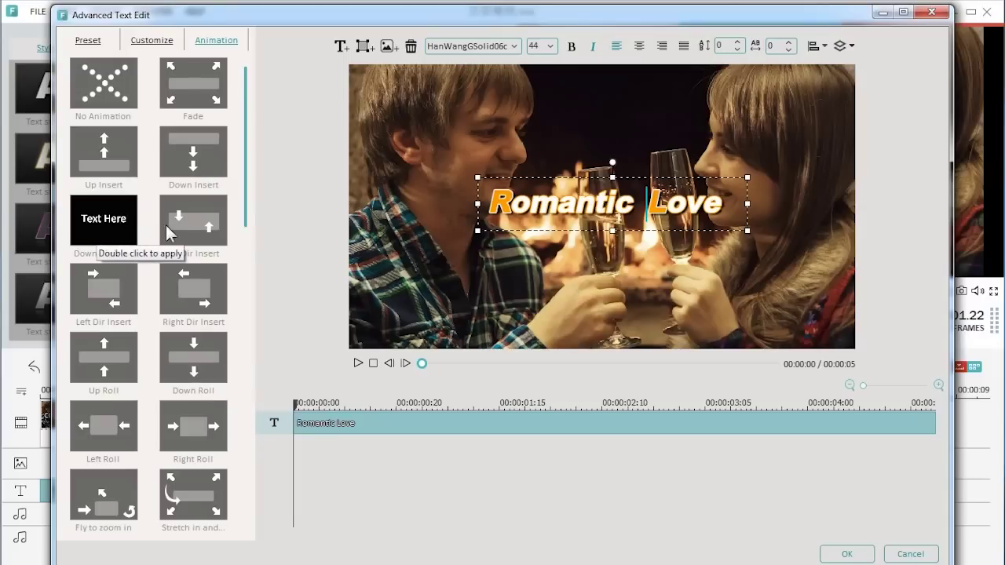
{"action": "double_click", "coordinate": [99, 289]}
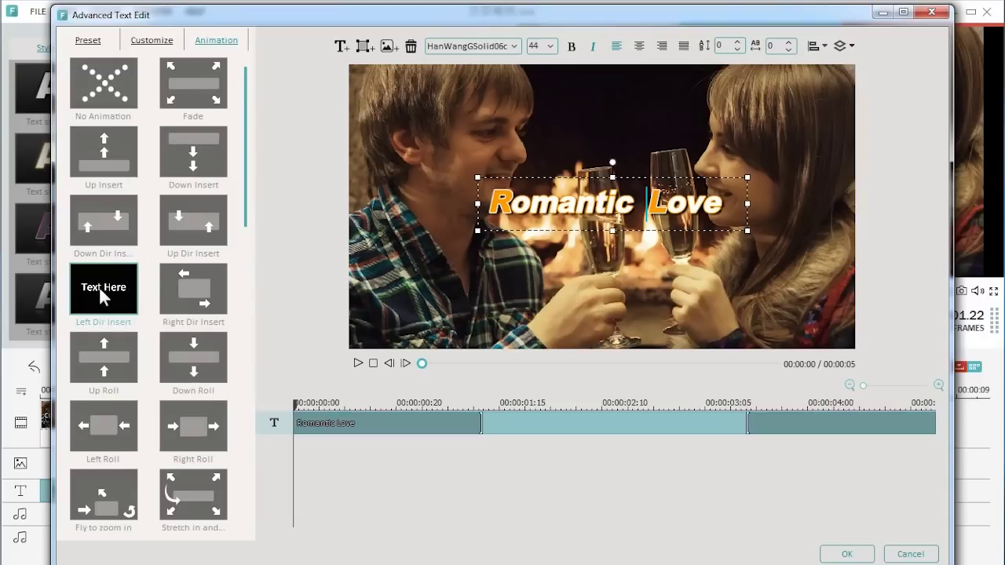
{"action": "left_click", "coordinate": [357, 363]}
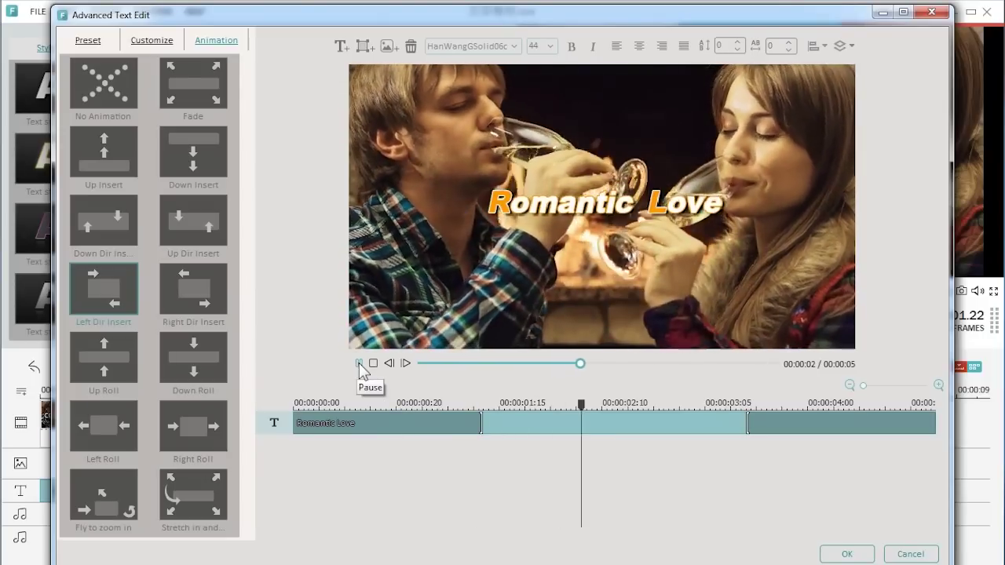
{"action": "left_click", "coordinate": [358, 364]}
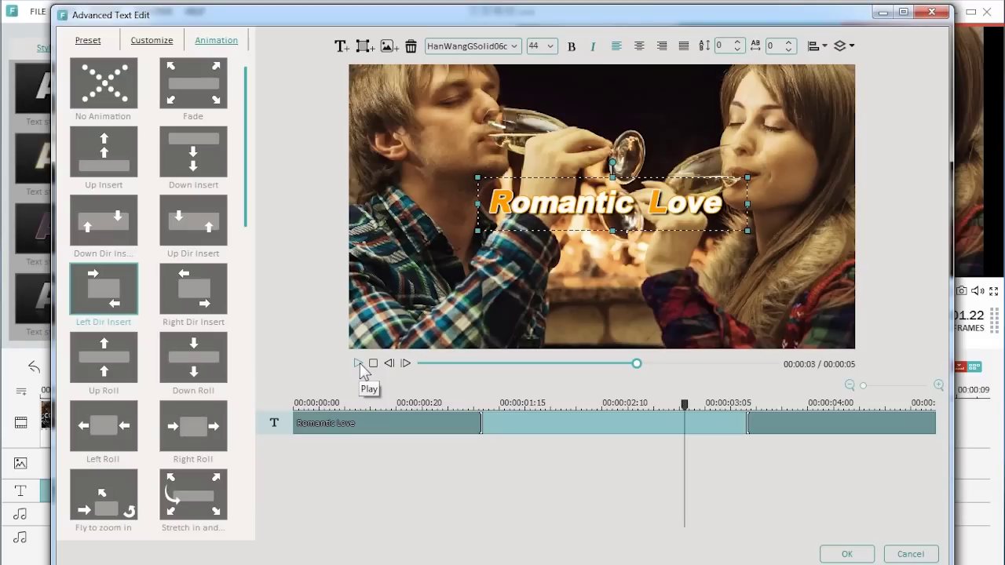
{"action": "left_click", "coordinate": [363, 46]}
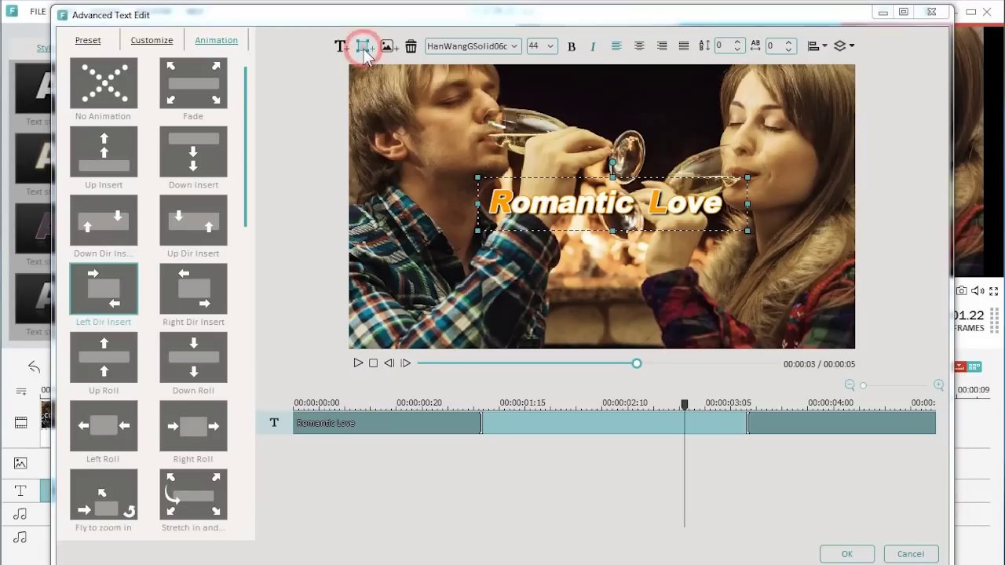
Step: Add a circle with white fill and an orange border at blur 0, 100% opacity
{"action": "left_click", "coordinate": [423, 87]}
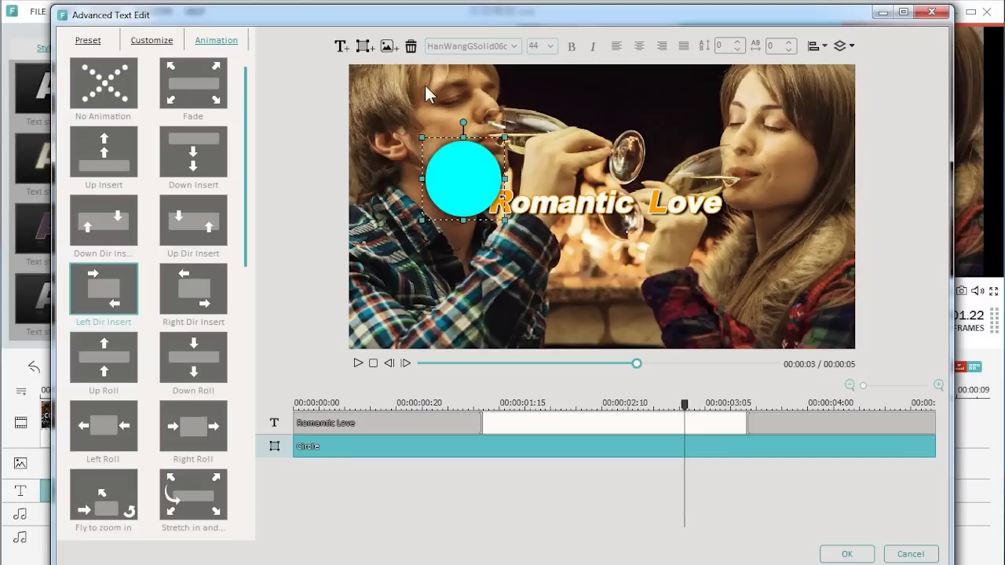
{"action": "left_click", "coordinate": [152, 41]}
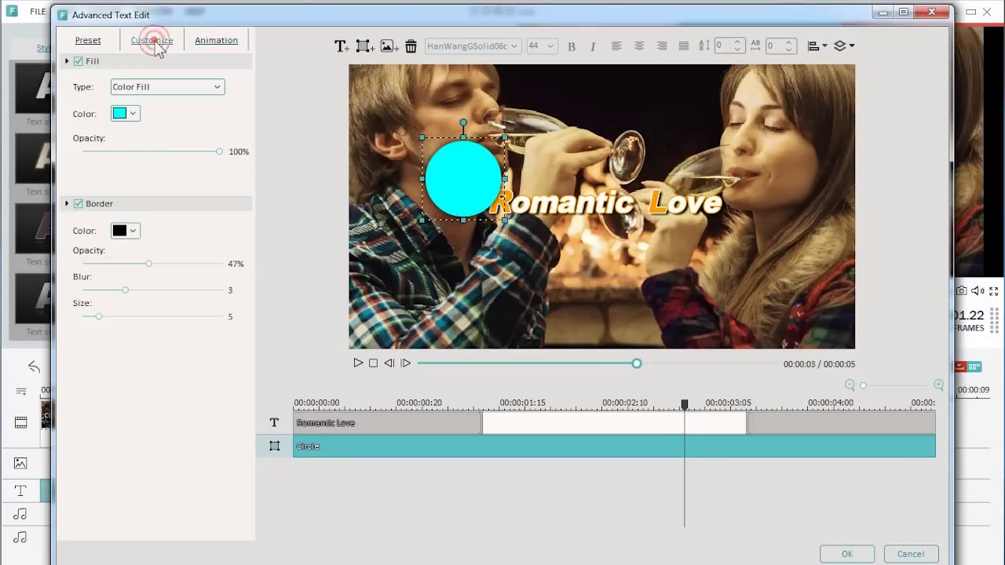
{"action": "left_click", "coordinate": [135, 115]}
{"action": "left_click", "coordinate": [201, 182]}
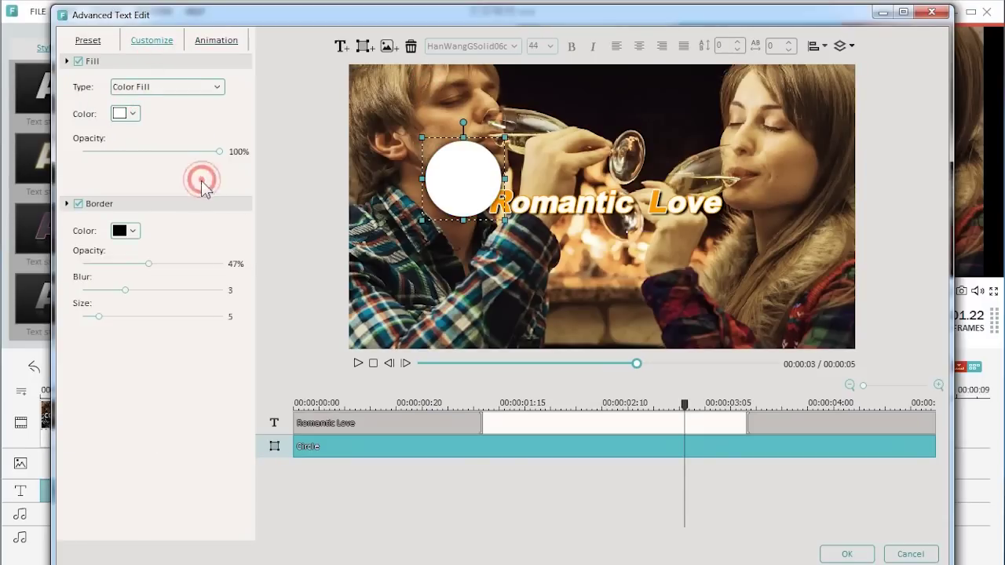
{"action": "left_click", "coordinate": [132, 231]}
{"action": "left_click", "coordinate": [130, 271]}
{"action": "left_click_drag", "start_coordinate": [125, 289], "coordinate": [85, 289]}
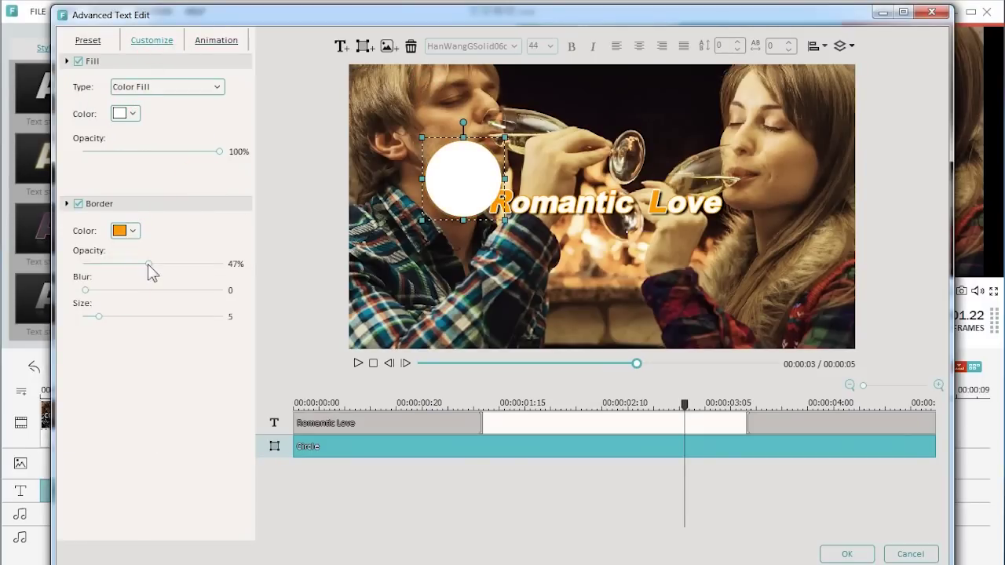
{"action": "left_click_drag", "start_coordinate": [151, 271], "coordinate": [232, 271]}
Step: Enlarge and centre the circle, arranging Romantic Love in front of it
{"action": "left_click_drag", "start_coordinate": [504, 221], "coordinate": [588, 298]}
{"action": "left_click_drag", "start_coordinate": [523, 231], "coordinate": [628, 213]}
{"action": "left_click", "coordinate": [846, 47]}
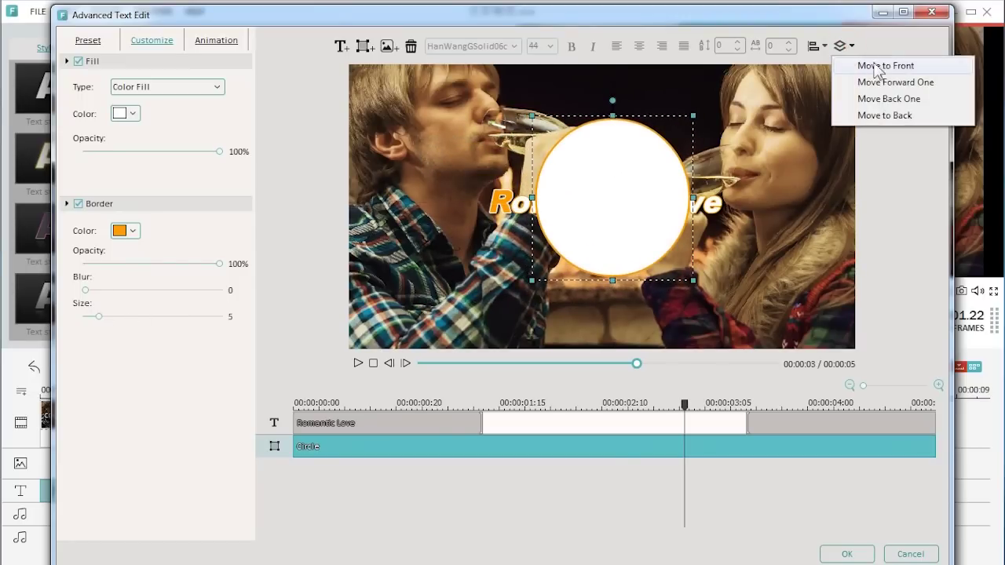
{"action": "left_click", "coordinate": [875, 65]}
{"action": "left_click_drag", "start_coordinate": [642, 152], "coordinate": [635, 154]}
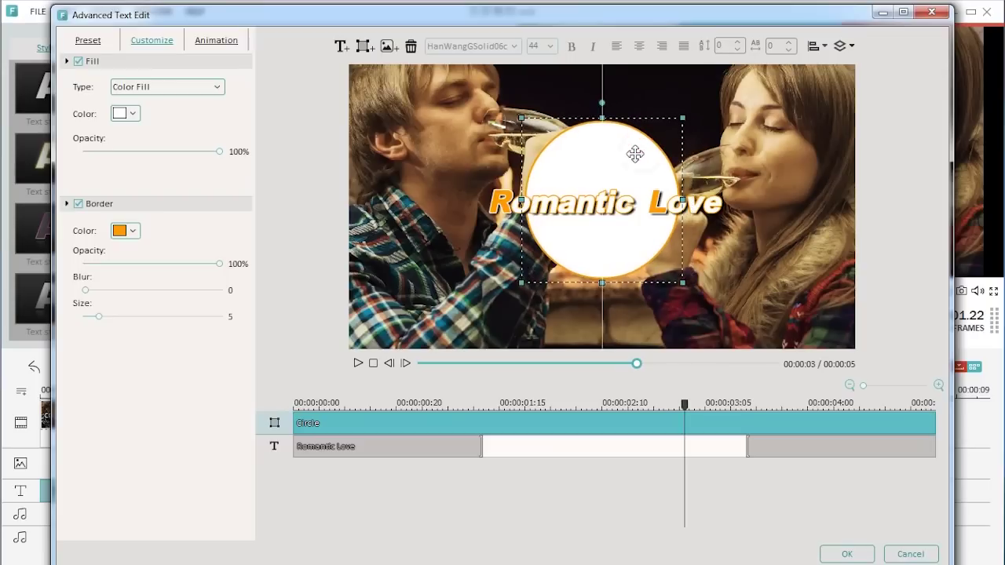
Step: Add a 'Jack & Lily' text line at size 32, centred above Romantic Love
{"action": "left_click", "coordinate": [344, 47]}
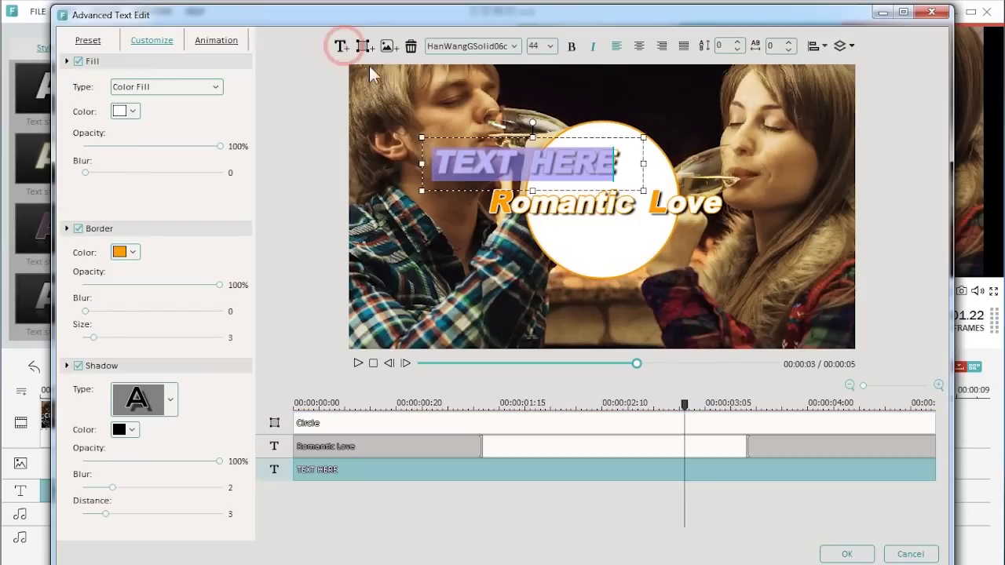
{"action": "left_click_drag", "start_coordinate": [535, 138], "coordinate": [603, 140]}
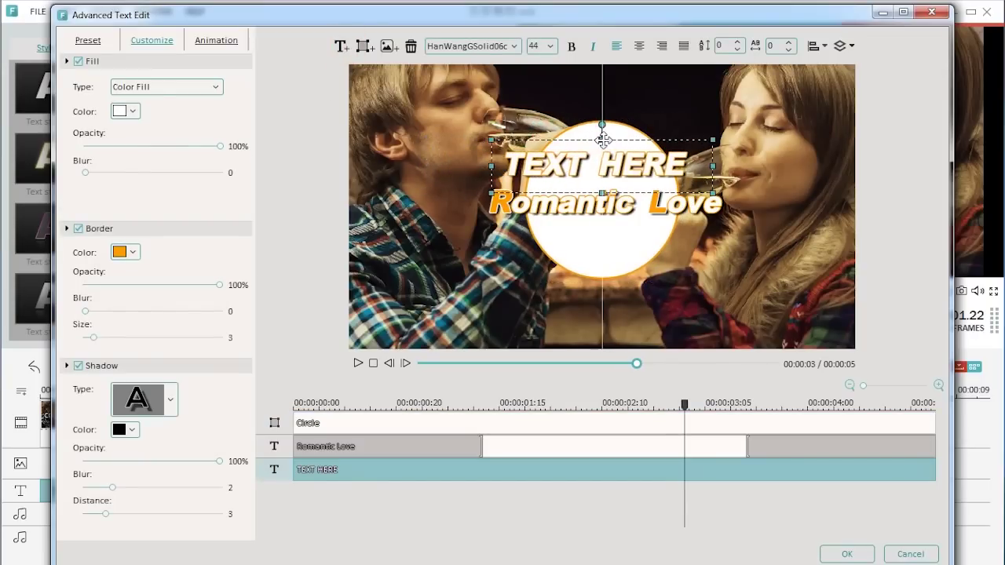
{"action": "double_click", "coordinate": [518, 165]}
{"action": "left_click_drag", "start_coordinate": [502, 164], "coordinate": [713, 177]}
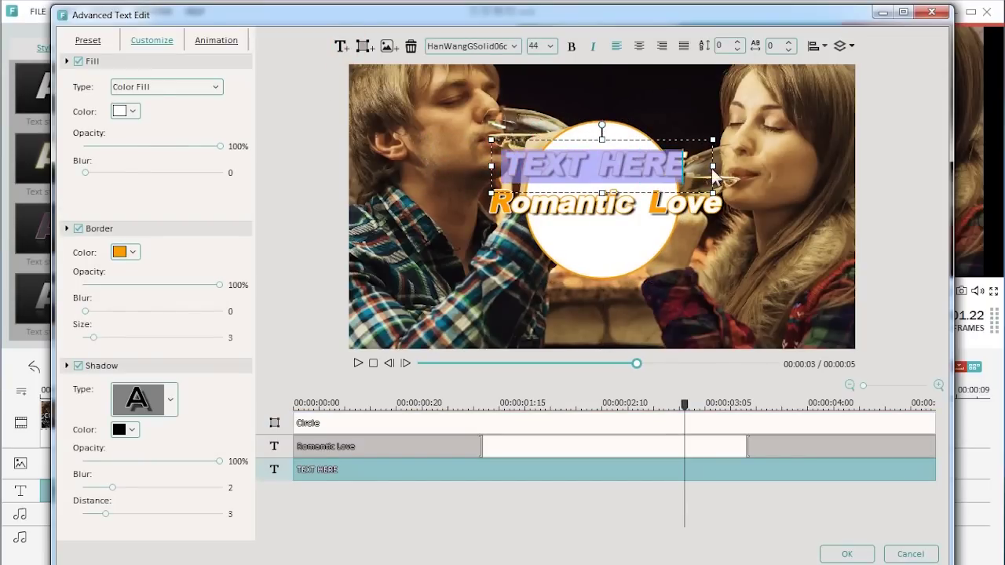
{"action": "type", "text": "Jack & Lily"}
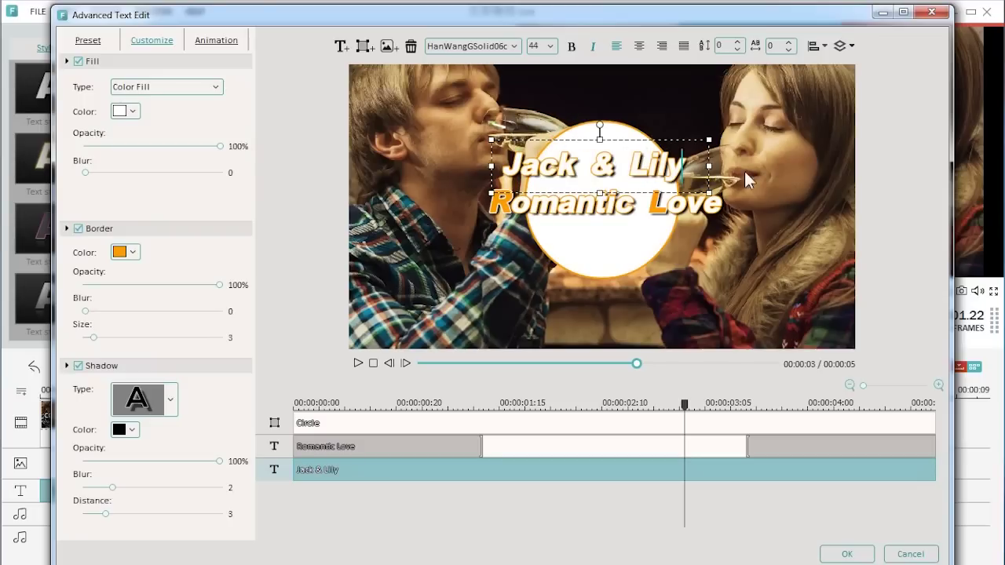
{"action": "left_click", "coordinate": [551, 46]}
{"action": "left_click", "coordinate": [538, 63]}
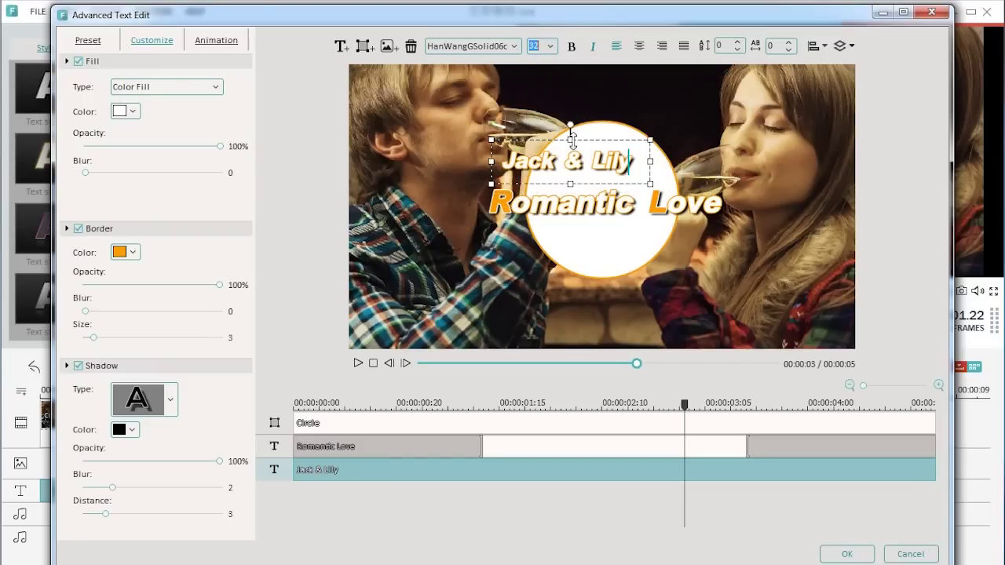
{"action": "left_click_drag", "start_coordinate": [575, 145], "coordinate": [605, 153]}
Step: Fill Jack & Lily with an orange-to-dark-pink gradient at 225°, no border or shadow; add another text box
{"action": "left_click", "coordinate": [216, 87]}
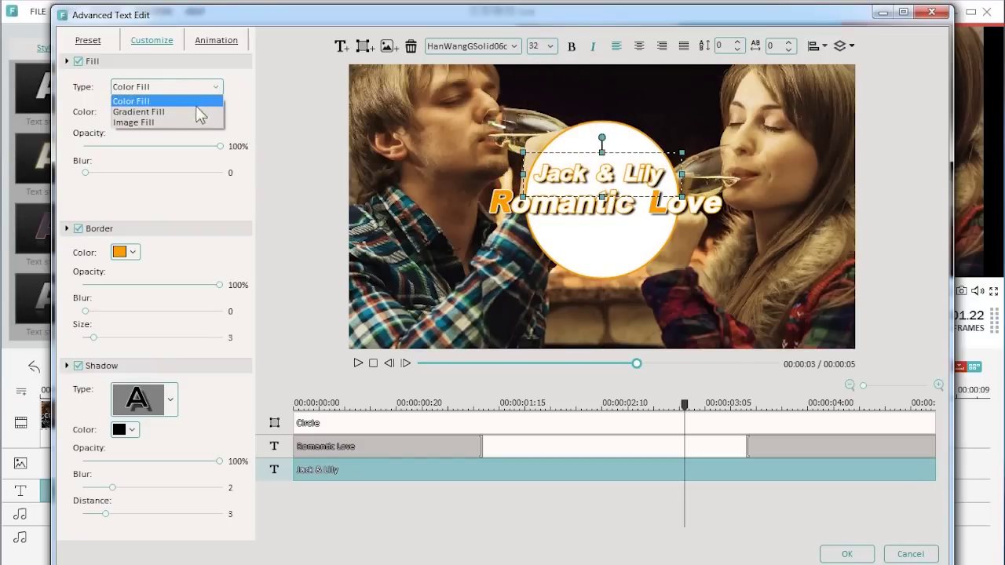
{"action": "left_click", "coordinate": [195, 107]}
{"action": "left_click", "coordinate": [126, 110]}
{"action": "left_click", "coordinate": [129, 149]}
{"action": "left_click", "coordinate": [208, 111]}
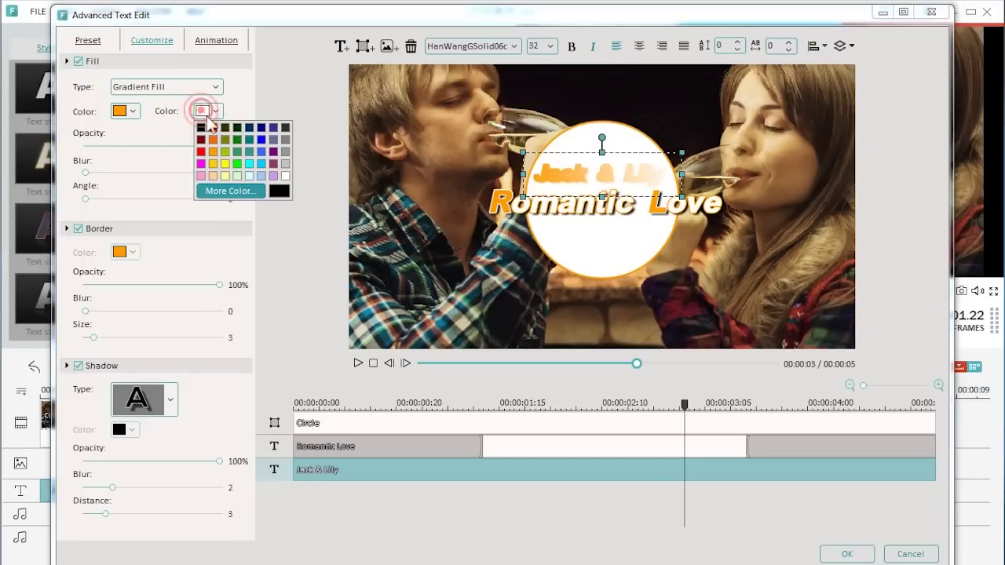
{"action": "left_click", "coordinate": [272, 163]}
{"action": "left_click", "coordinate": [78, 366]}
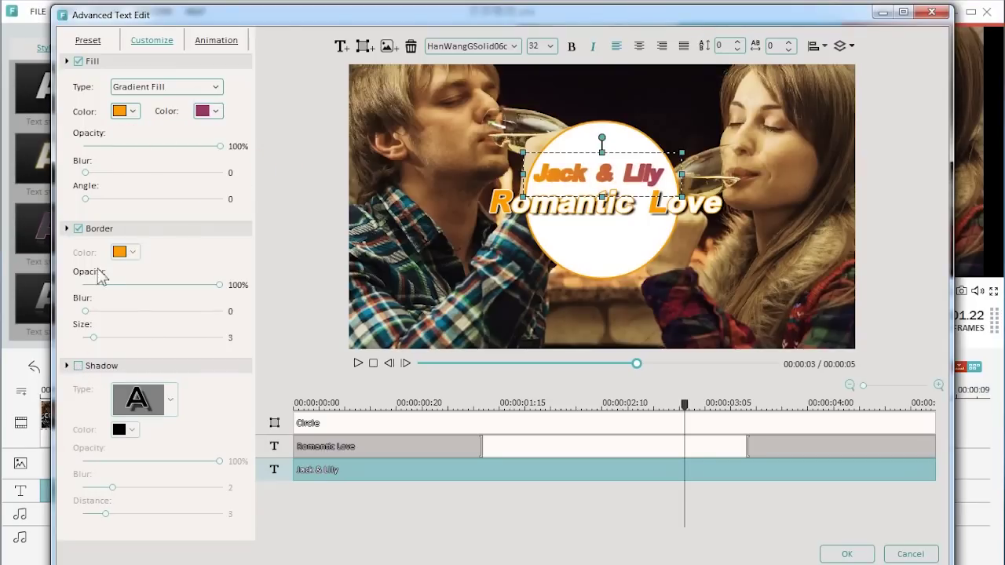
{"action": "left_click", "coordinate": [77, 229]}
{"action": "left_click_drag", "start_coordinate": [605, 153], "coordinate": [605, 156]}
{"action": "left_click_drag", "start_coordinate": [86, 200], "coordinate": [185, 199]}
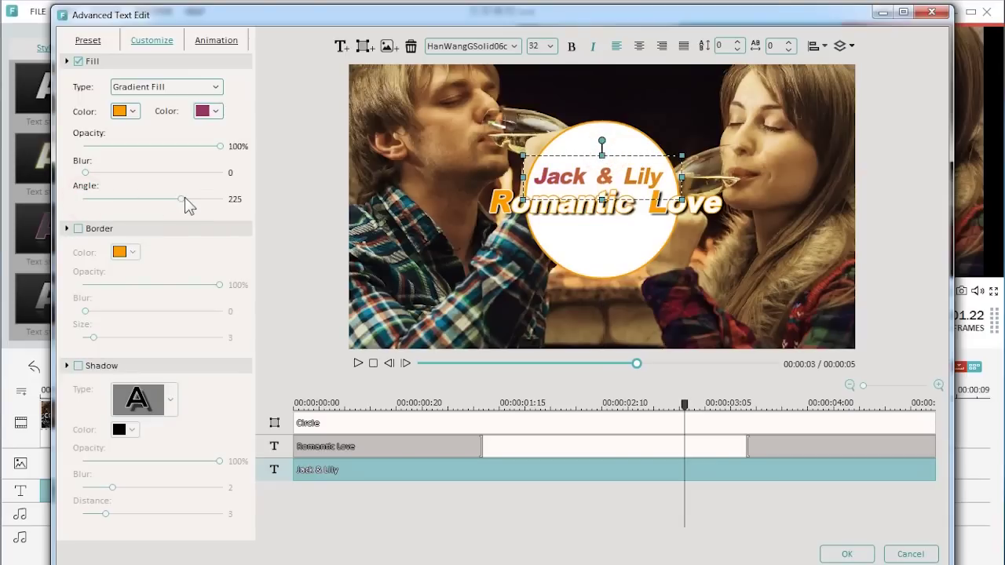
{"action": "left_click", "coordinate": [341, 46]}
{"action": "left_click_drag", "start_coordinate": [470, 162], "coordinate": [694, 235]}
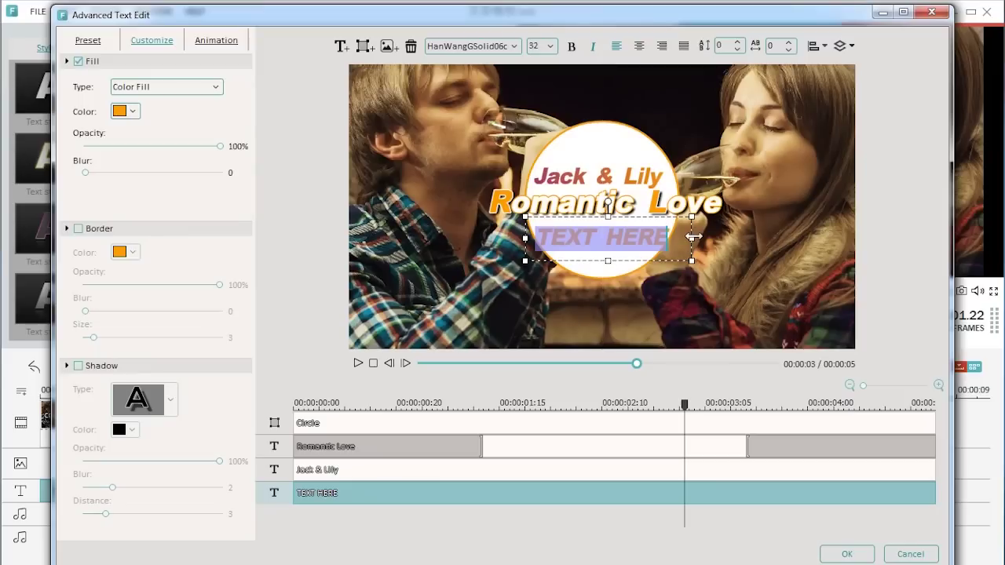
Step: Make the new line read 'March,1,2016' at size 22, filled with the Desert image
{"action": "type", "text": "March,1,2016"}
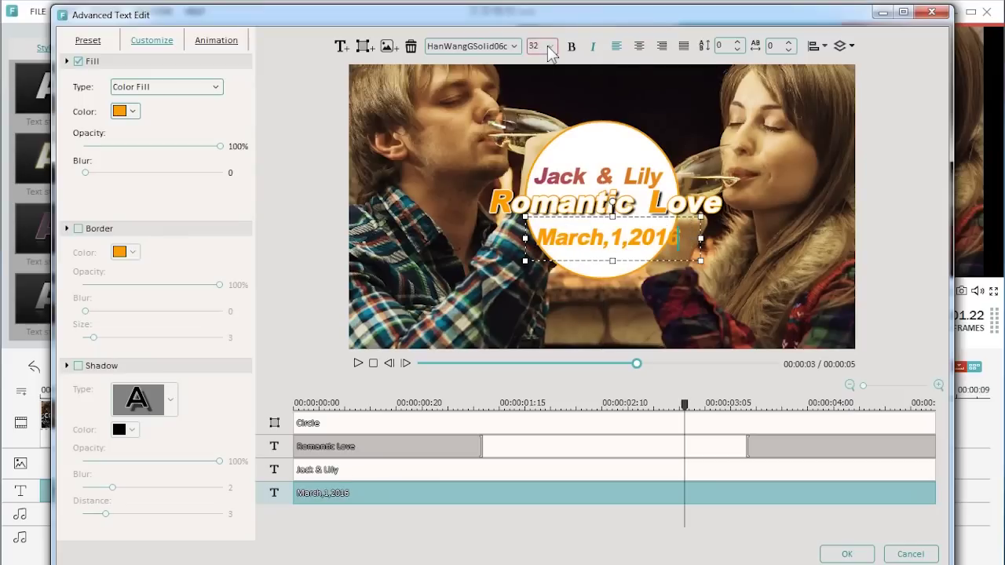
{"action": "left_click", "coordinate": [549, 46]}
{"action": "left_click", "coordinate": [538, 69]}
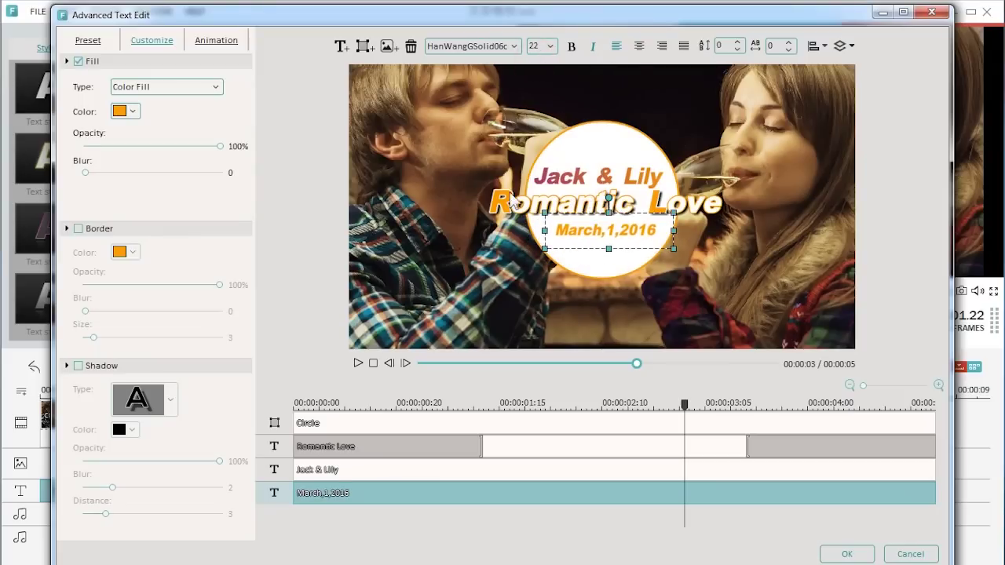
{"action": "left_click", "coordinate": [164, 88]}
{"action": "left_click", "coordinate": [155, 125]}
{"action": "left_click", "coordinate": [128, 113]}
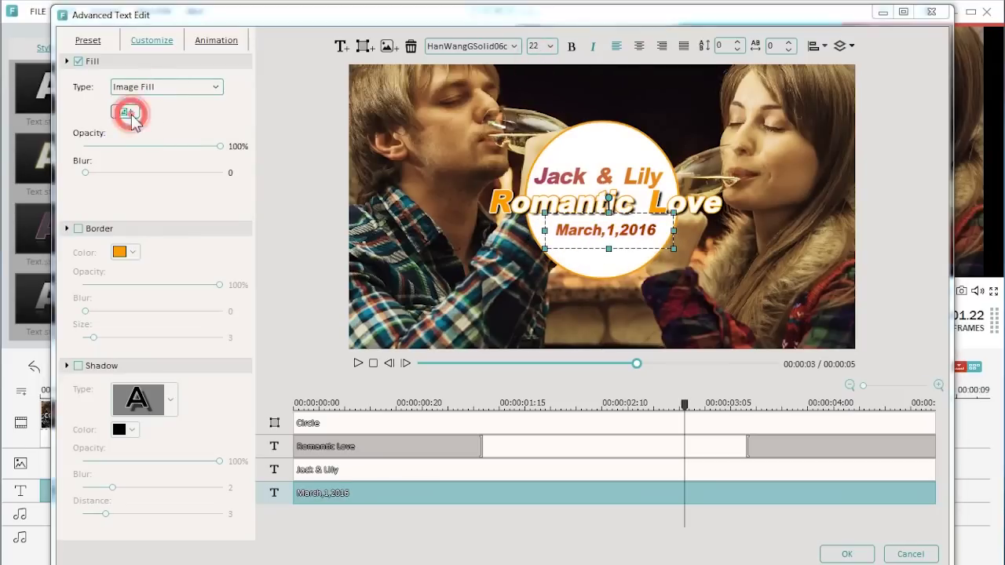
{"action": "double_click", "coordinate": [112, 44]}
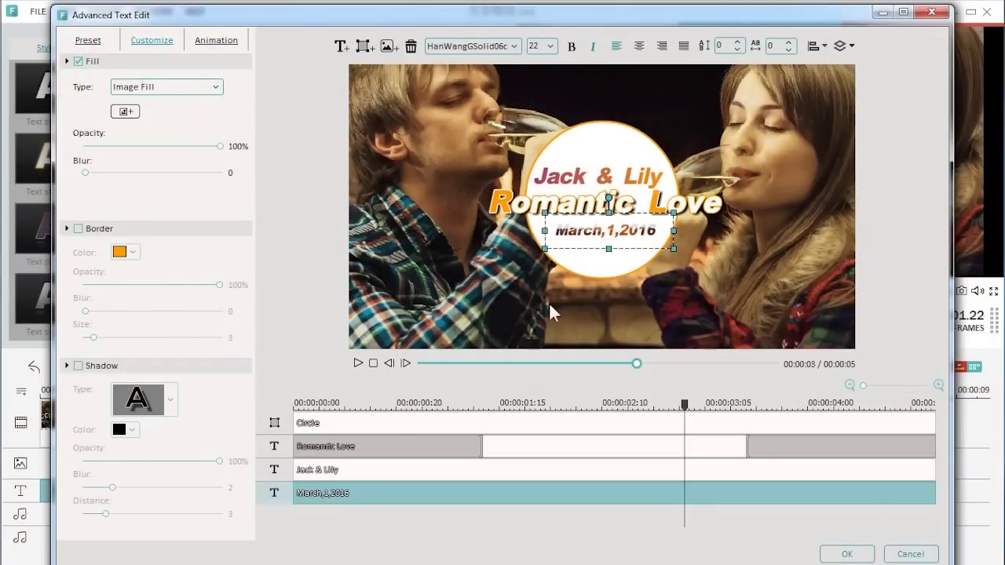
{"action": "left_click", "coordinate": [649, 182]}
Step: Apply Up Dir Insert to Jack & Lily, Evaporate 1 to March,1,2016, Pinwheel to the circle, then preview
{"action": "left_click", "coordinate": [215, 40]}
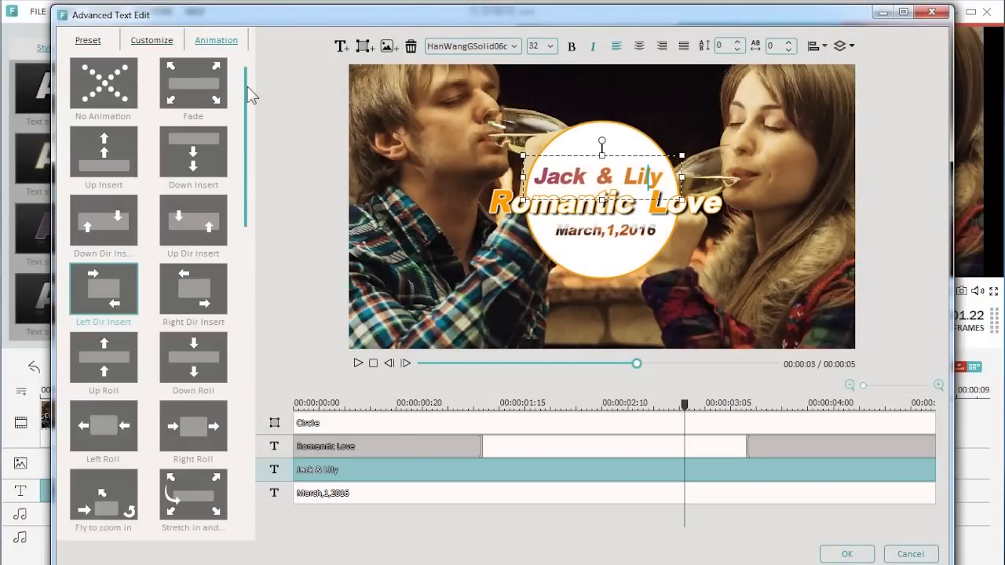
{"action": "scroll", "coordinate": [247, 94], "scroll_direction": "down", "scroll_amount": 3}
{"action": "left_click", "coordinate": [201, 144]}
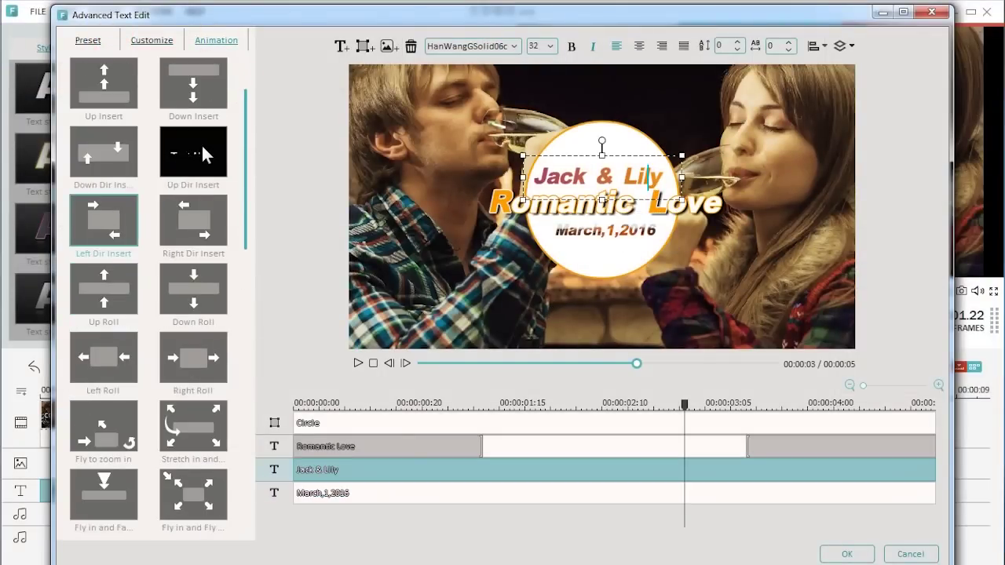
{"action": "left_click", "coordinate": [612, 231]}
{"action": "left_click_drag", "start_coordinate": [249, 232], "coordinate": [242, 455]}
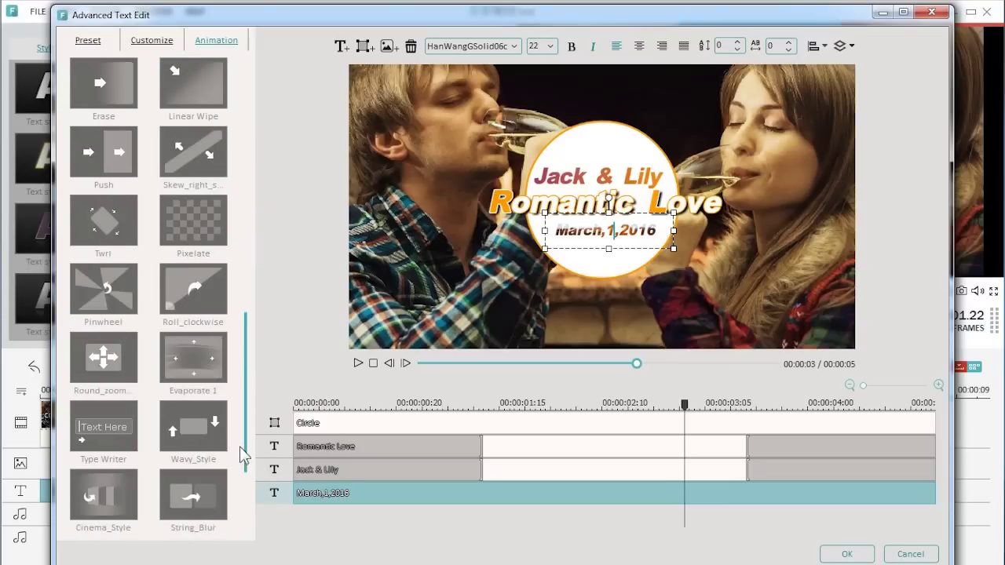
{"action": "left_click", "coordinate": [194, 358]}
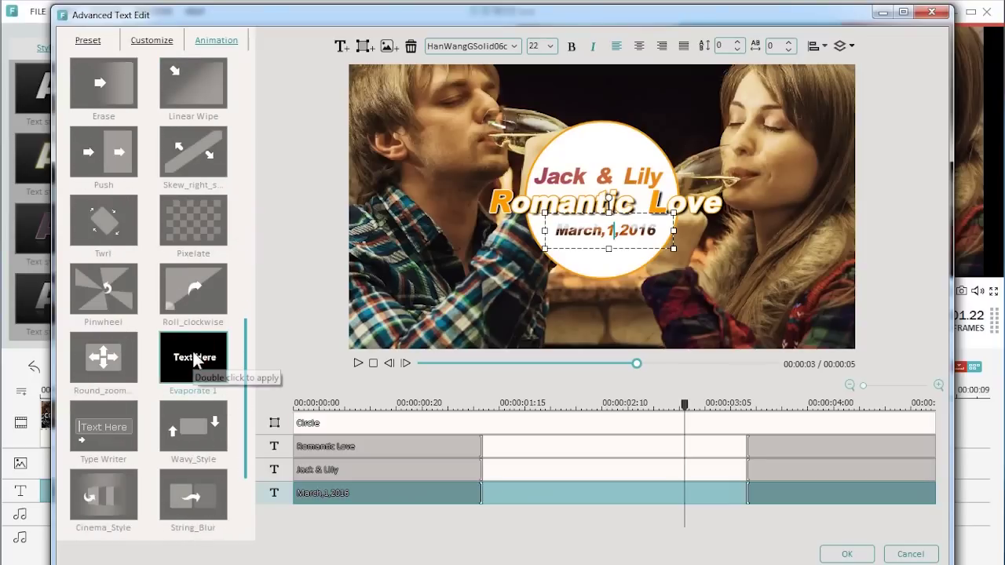
{"action": "left_click", "coordinate": [620, 138]}
{"action": "left_click", "coordinate": [106, 426]}
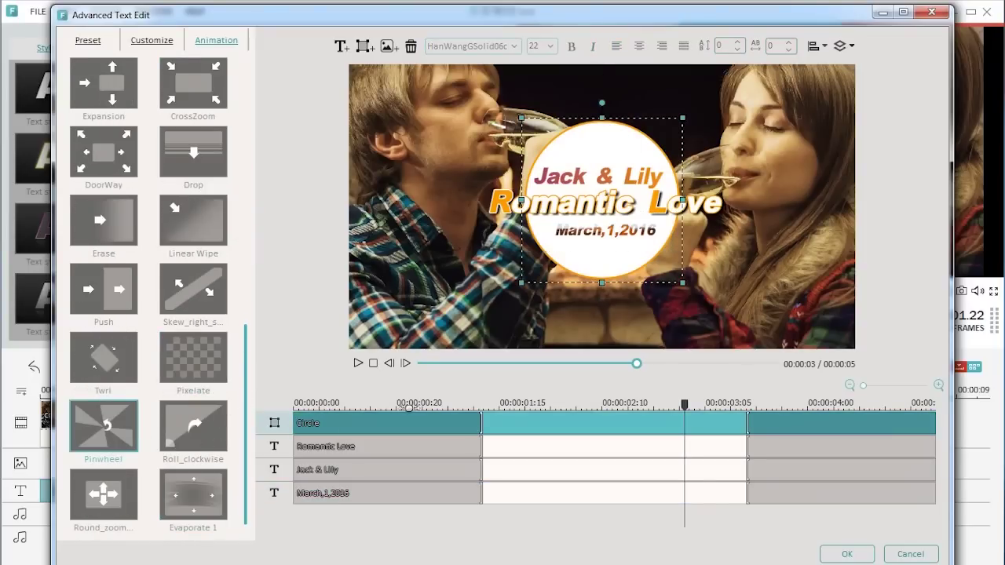
{"action": "left_click", "coordinate": [359, 364]}
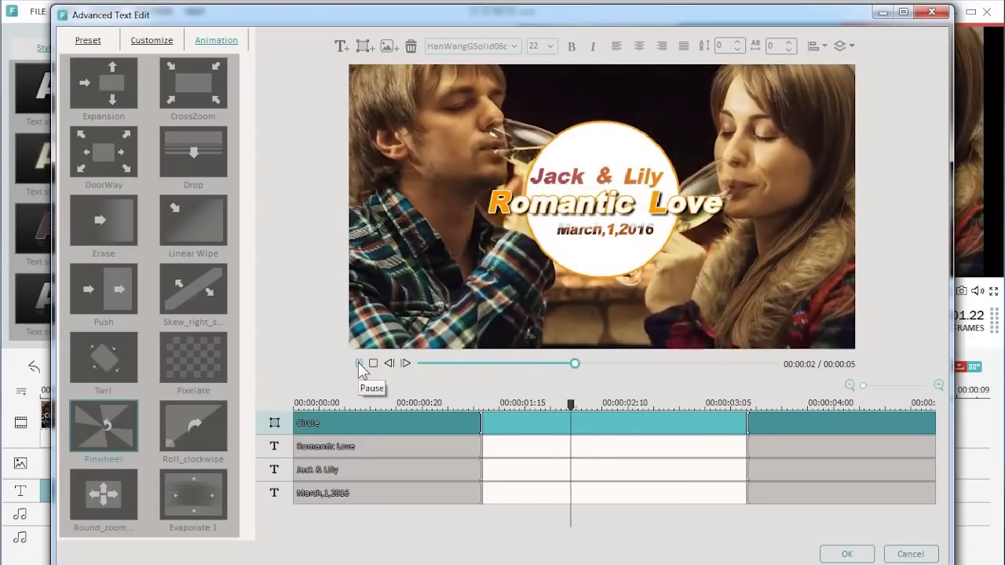
Step: Delay the circle, Jack & Lily and March,1,2016 clips so each starts after the previous
{"action": "left_click", "coordinate": [359, 364]}
{"action": "left_click_drag", "start_coordinate": [295, 424], "coordinate": [387, 424]}
{"action": "left_click_drag", "start_coordinate": [524, 422], "coordinate": [482, 422]}
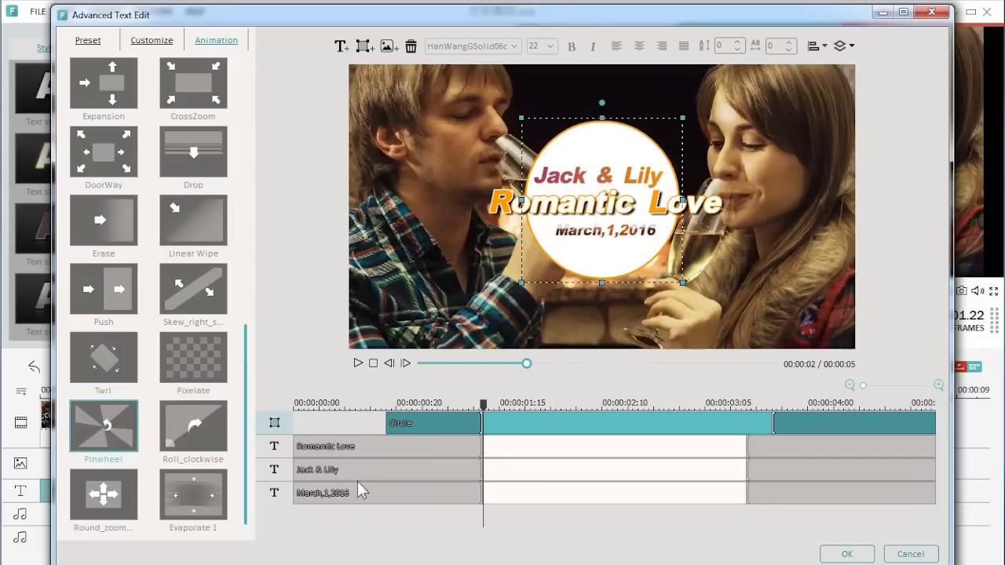
{"action": "left_click", "coordinate": [347, 474]}
{"action": "left_click_drag", "start_coordinate": [301, 471], "coordinate": [355, 471]}
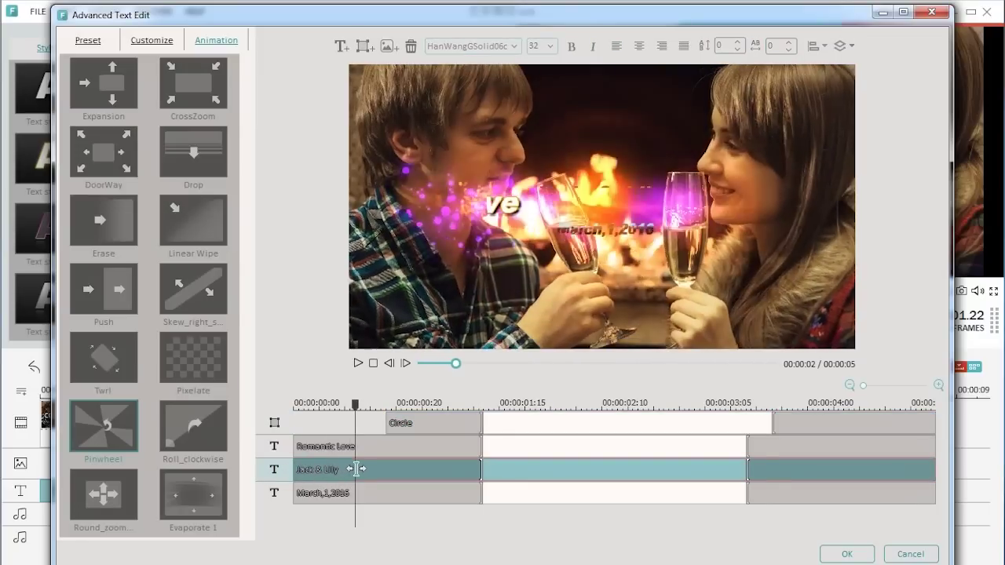
{"action": "left_click", "coordinate": [333, 493]}
{"action": "left_click_drag", "start_coordinate": [299, 496], "coordinate": [443, 496]}
Step: Preview the staggered titles and confirm the advanced text edit with OK
{"action": "key", "text": "space"}
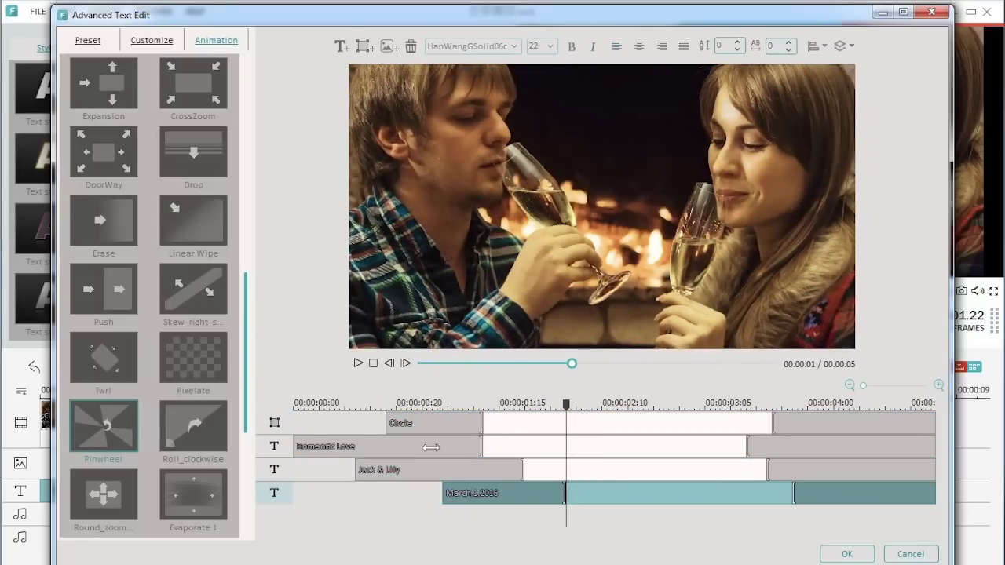
{"action": "left_click", "coordinate": [373, 364]}
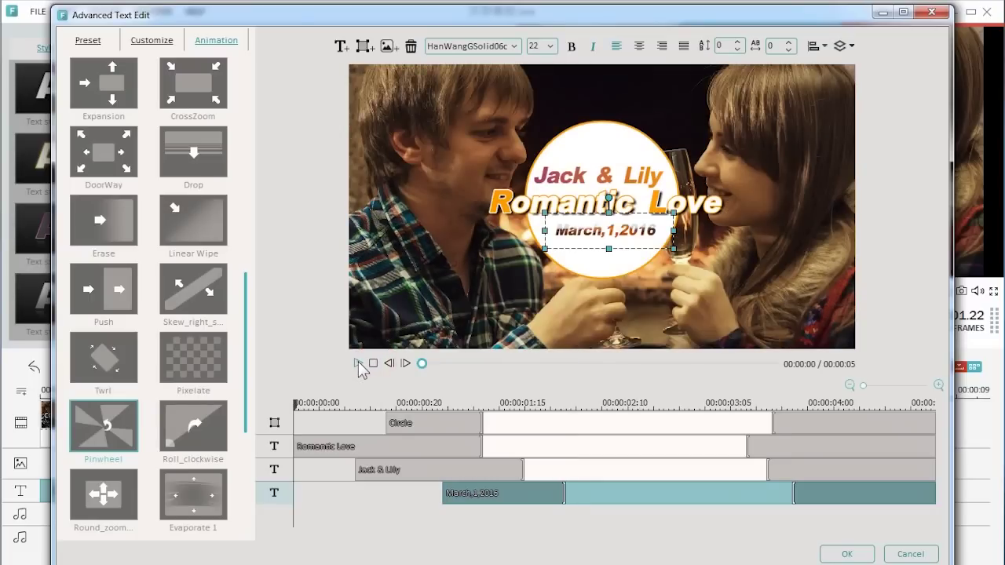
{"action": "left_click", "coordinate": [359, 364]}
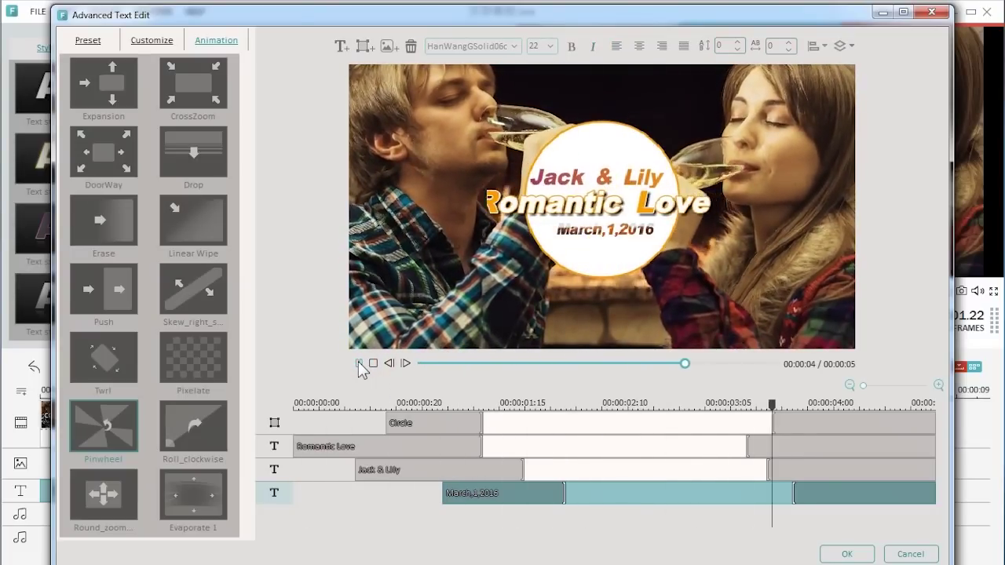
{"action": "left_click", "coordinate": [552, 291]}
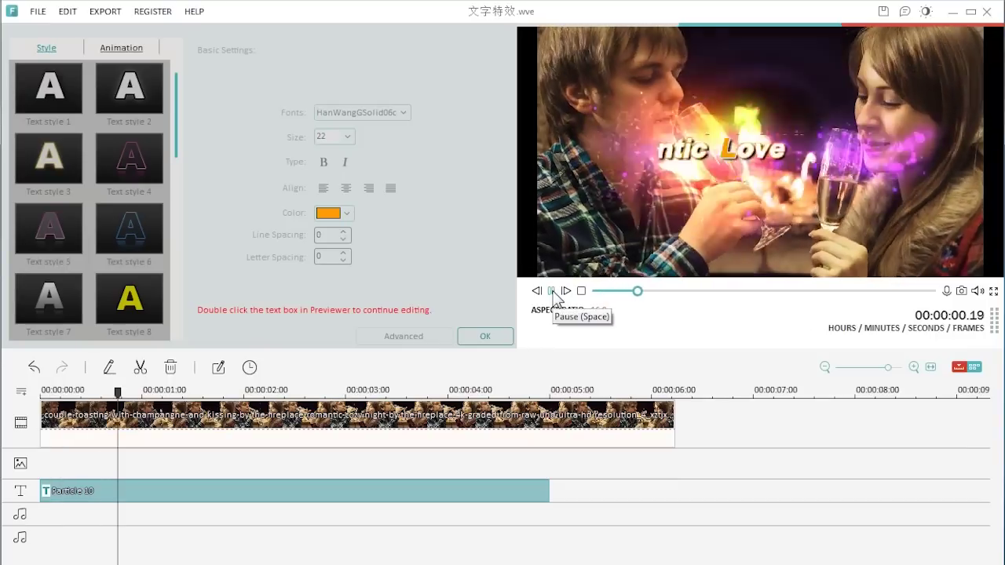